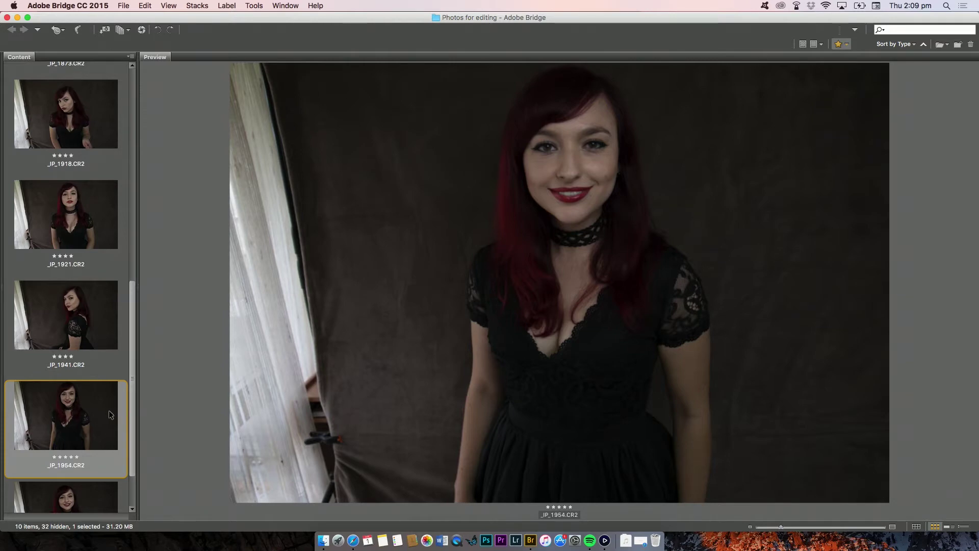
- Browse the other portrait photos for comparison, and return to the five-star photo _IP_1954.CR2
drag(133, 400, 133, 207)
click(102, 249)
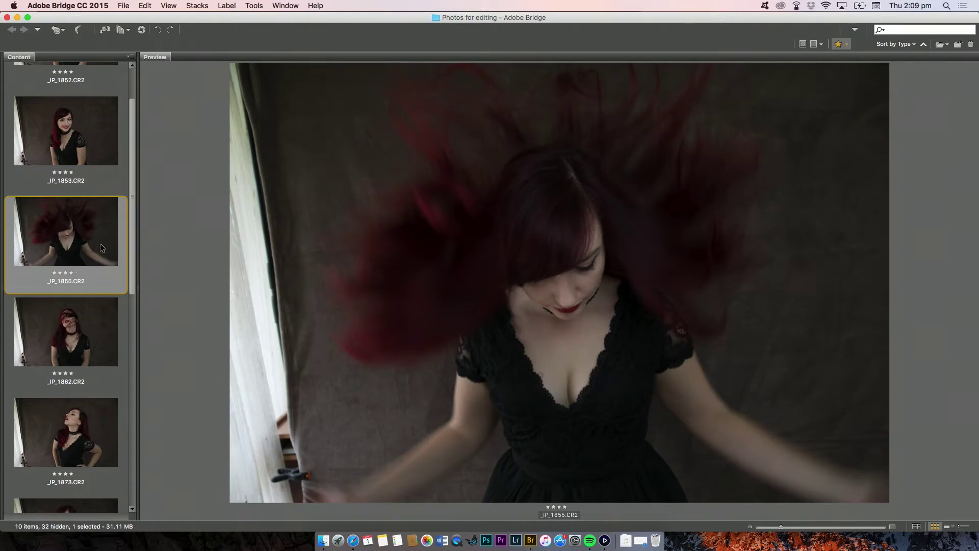
click(96, 332)
click(90, 248)
click(91, 331)
drag(132, 263, 131, 441)
click(88, 426)
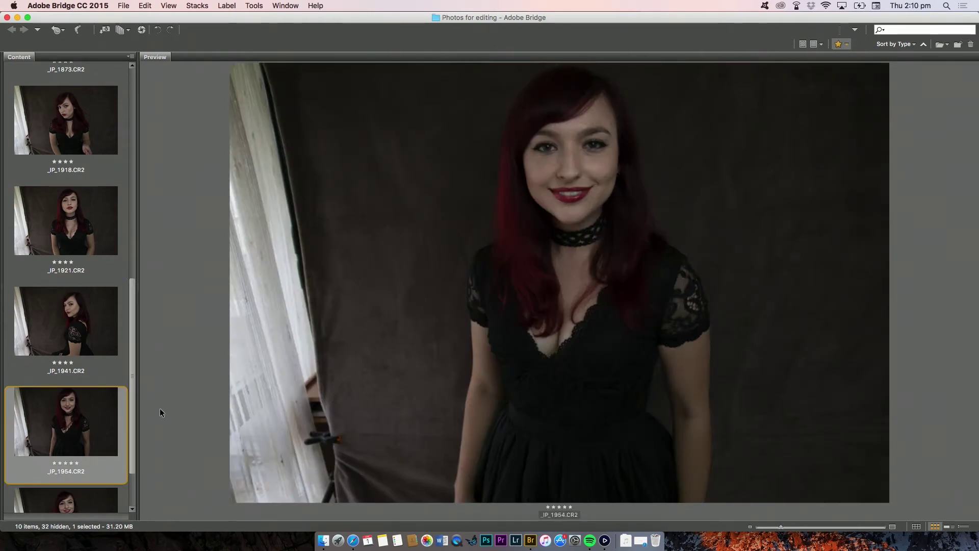
scroll(130, 352, down, 2)
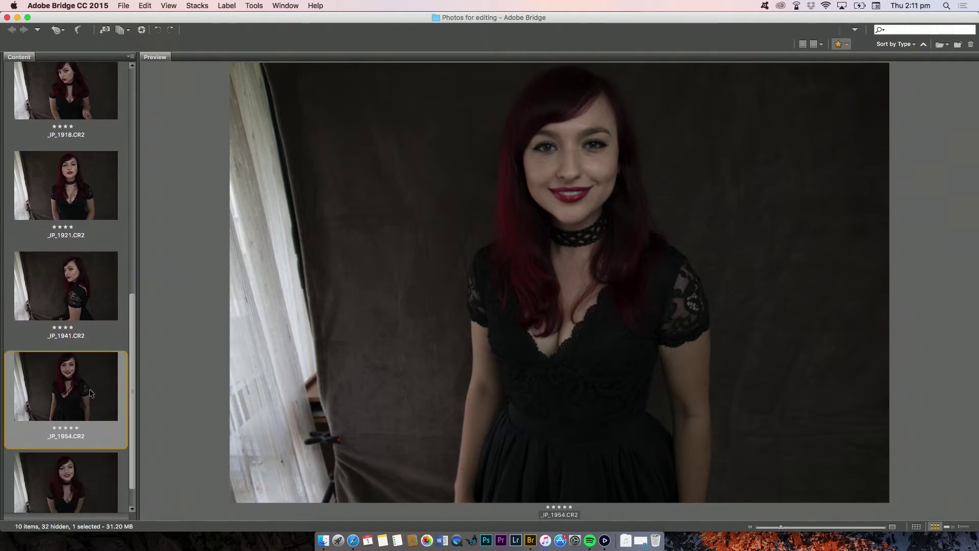
scroll(130, 366, up, 3)
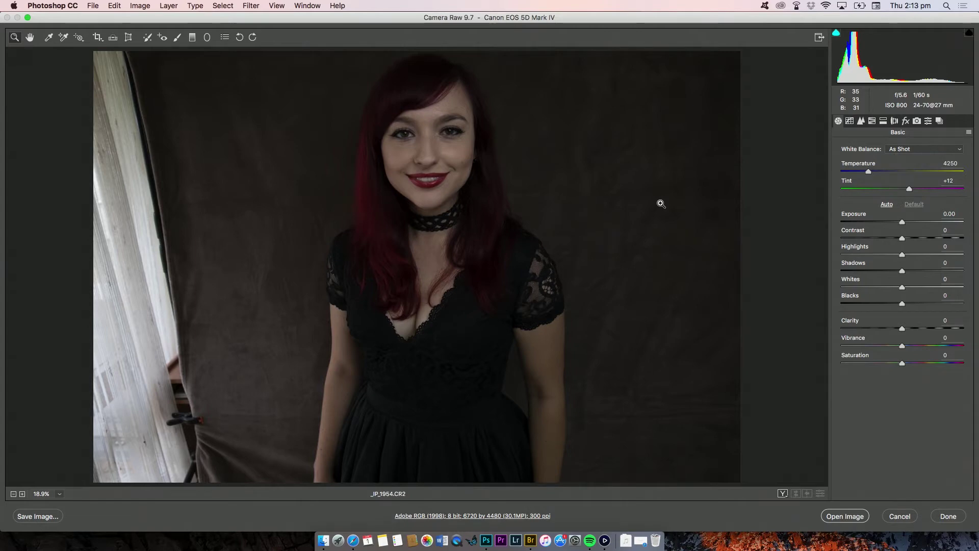
- Set the portrait's Exposure to +0.85 and, after comparing strong positive and negative Contrast, set Contrast to +10
mouse_move(903, 221)
mouse_down()
mouse_move(934, 221)
mouse_move(889, 222)
mouse_move(929, 221)
mouse_move(904, 221)
mouse_move(913, 224)
mouse_up()
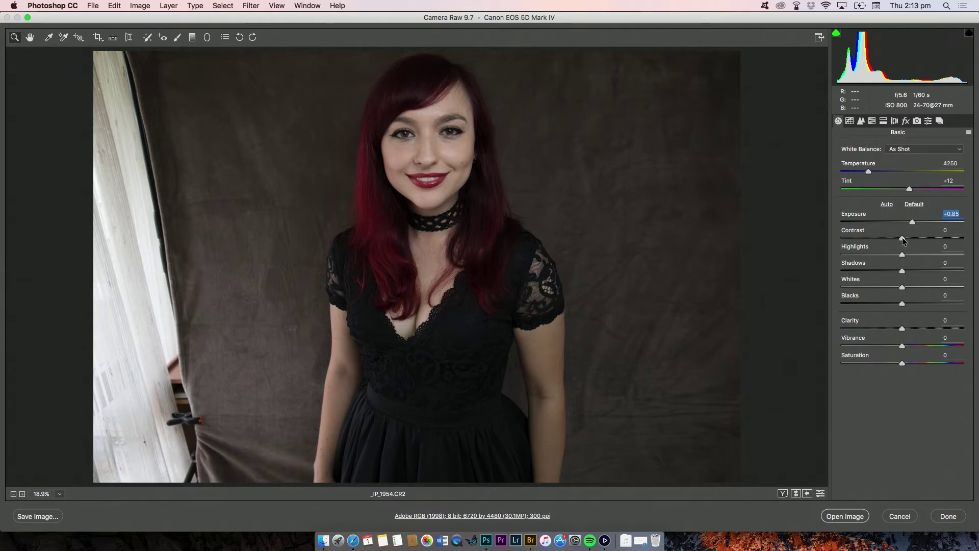
mouse_move(902, 237)
mouse_down()
mouse_move(927, 240)
mouse_move(867, 239)
mouse_move(901, 238)
mouse_up()
drag(902, 240, 923, 241)
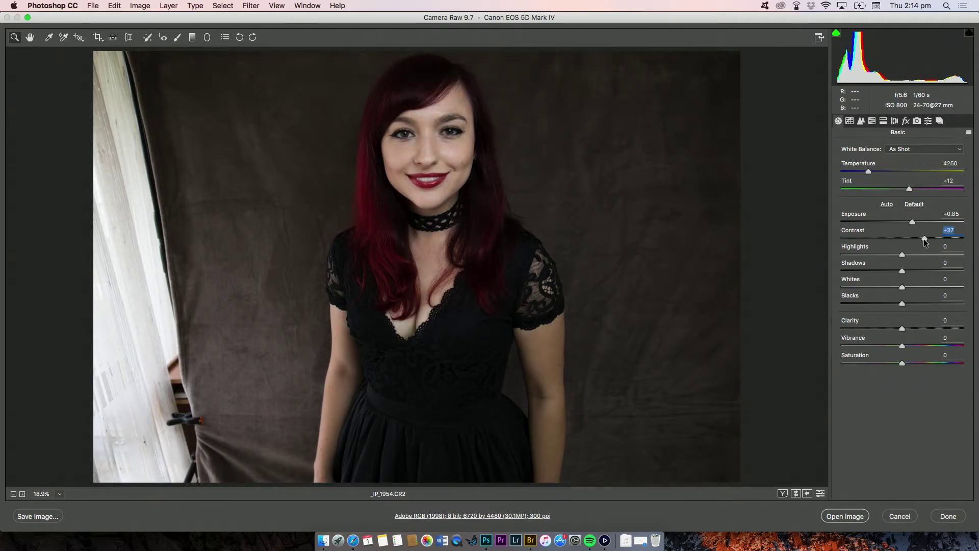
drag(925, 239, 842, 244)
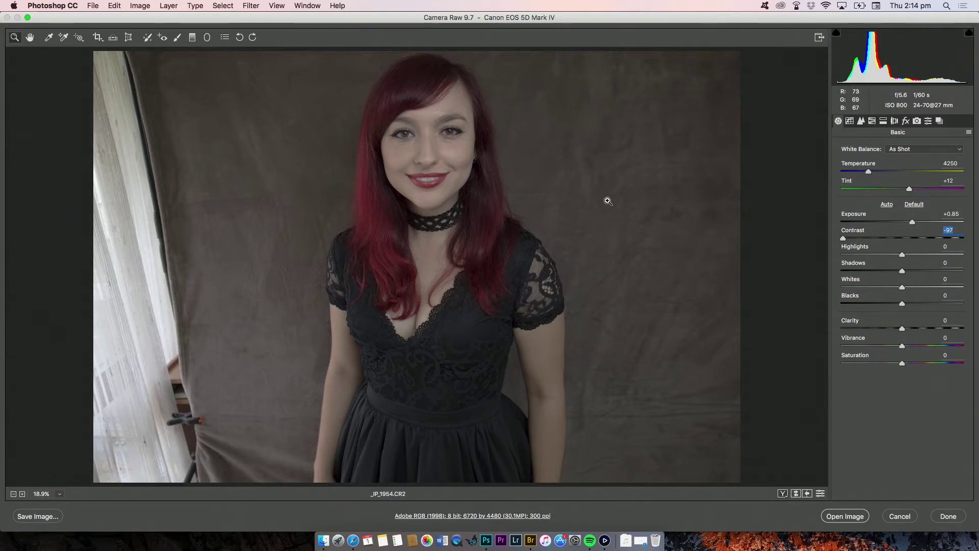
key(Tab)
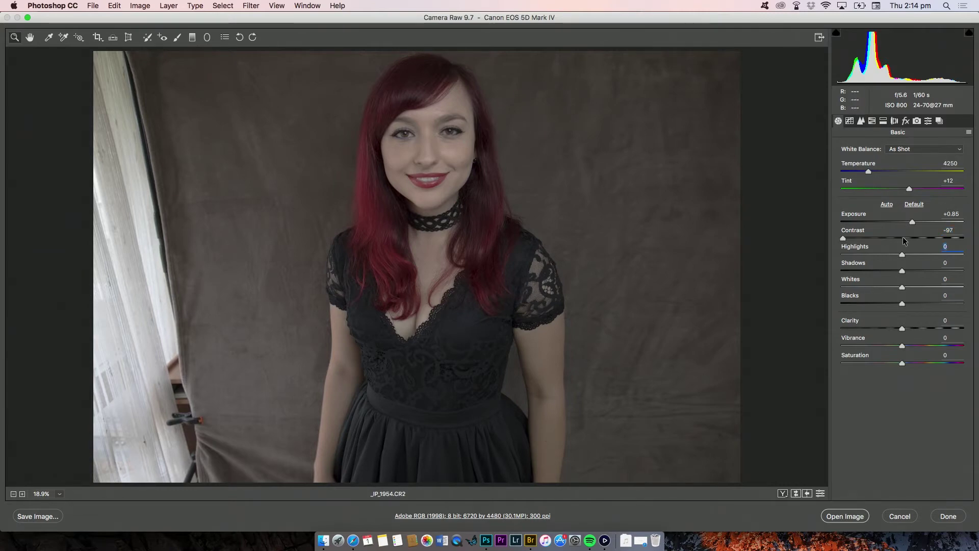
click(910, 238)
drag(910, 238, 908, 238)
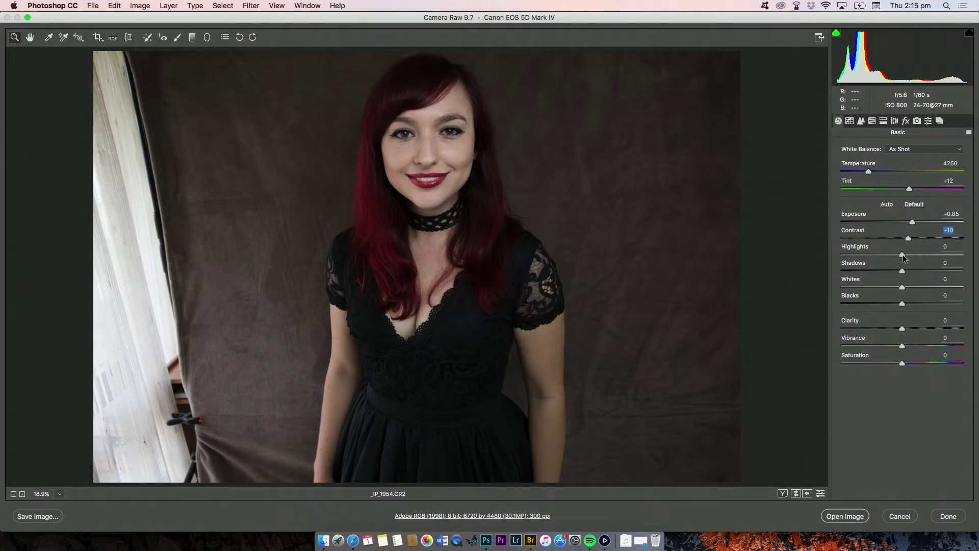
- Set the portrait's Highlights to +3 and Shadows to +8
drag(904, 257, 916, 273)
drag(925, 272, 917, 274)
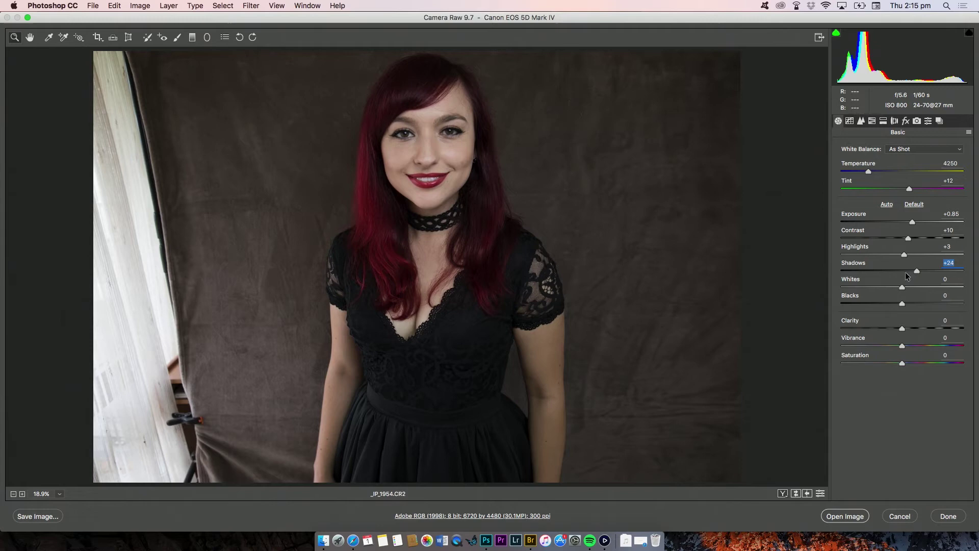
mouse_move(914, 272)
mouse_down()
mouse_move(884, 272)
mouse_move(907, 274)
mouse_up()
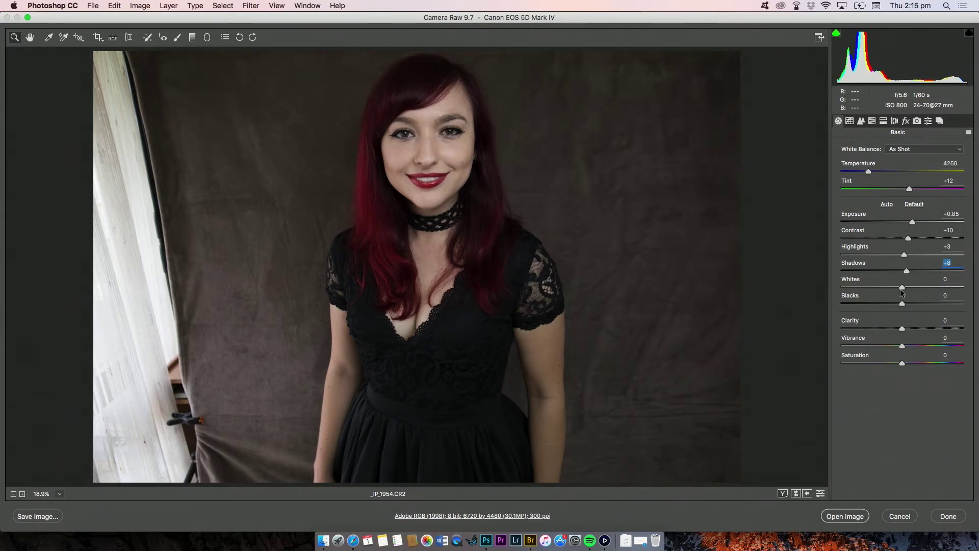
- Try Whites at +100 and inspect the face up close before fitting the whole photo in view
mouse_move(902, 291)
mouse_down()
mouse_move(928, 291)
mouse_move(913, 291)
mouse_up()
drag(912, 289, 966, 281)
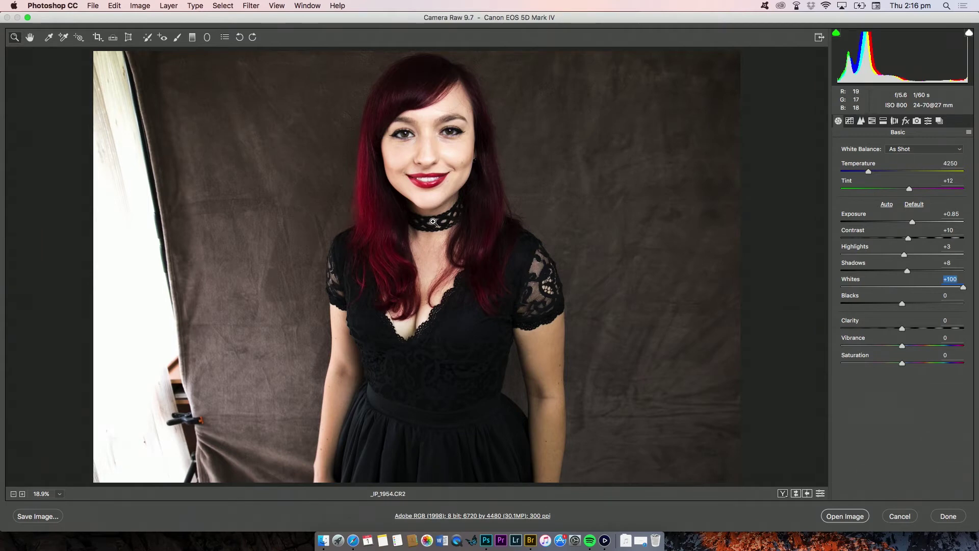
click(451, 154)
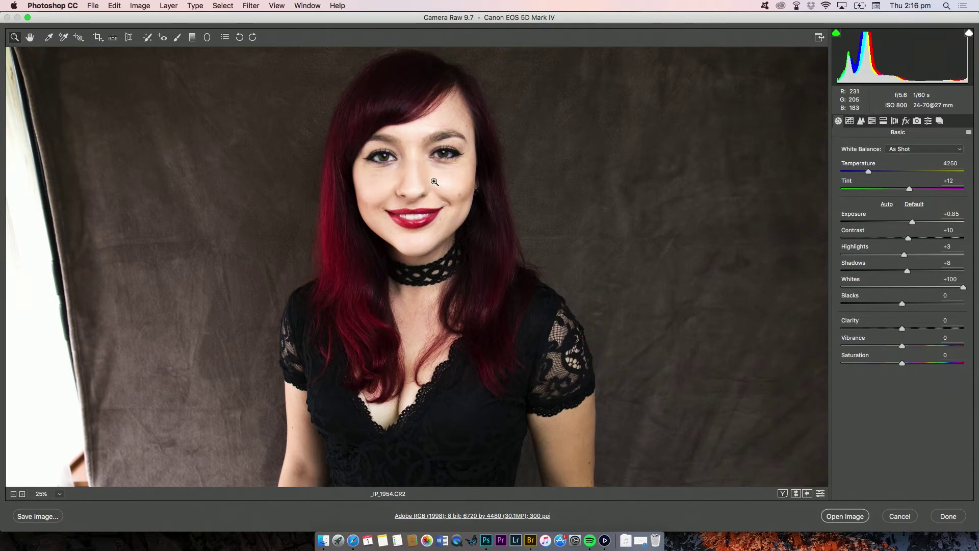
right_click(540, 191)
click(551, 326)
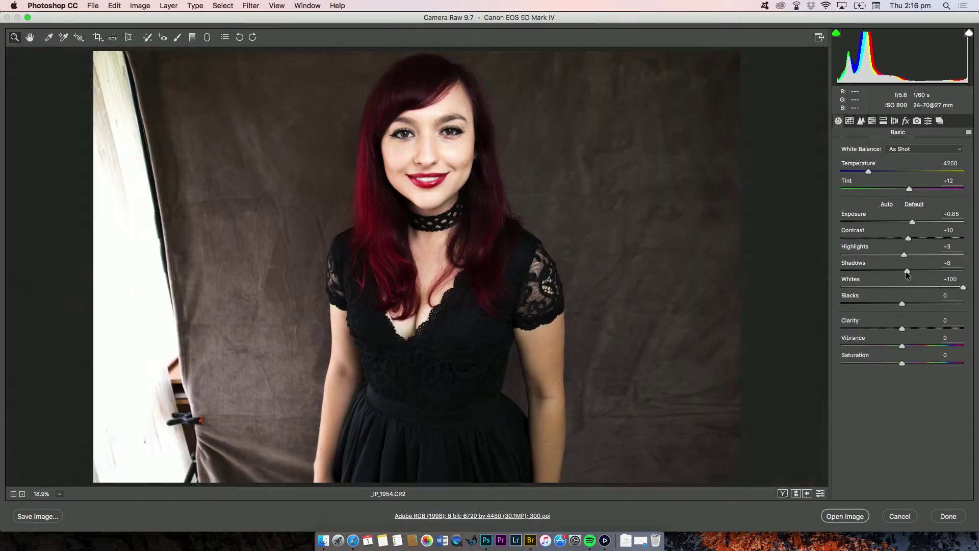
- Try Shadows at -100 and restore it to +8
drag(907, 273, 802, 278)
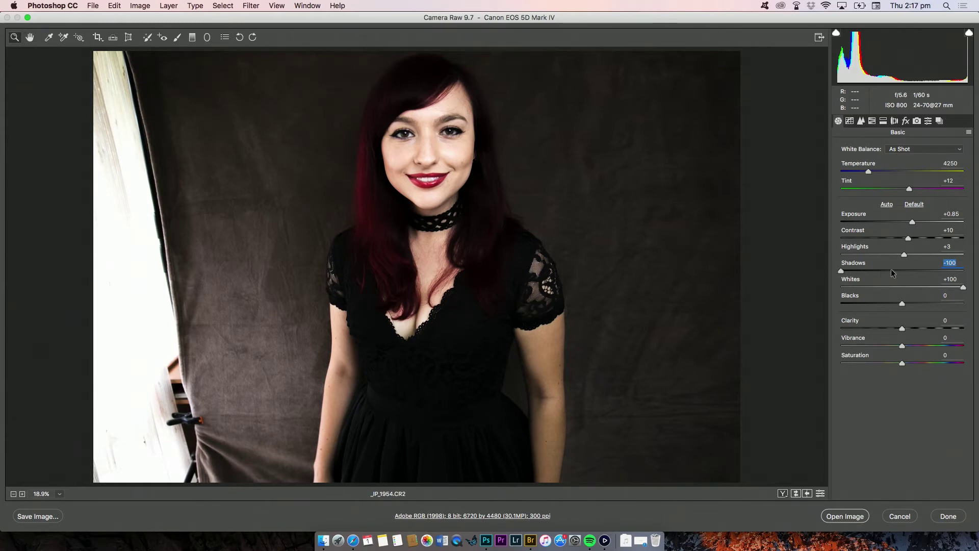
text(8)
key(Return)
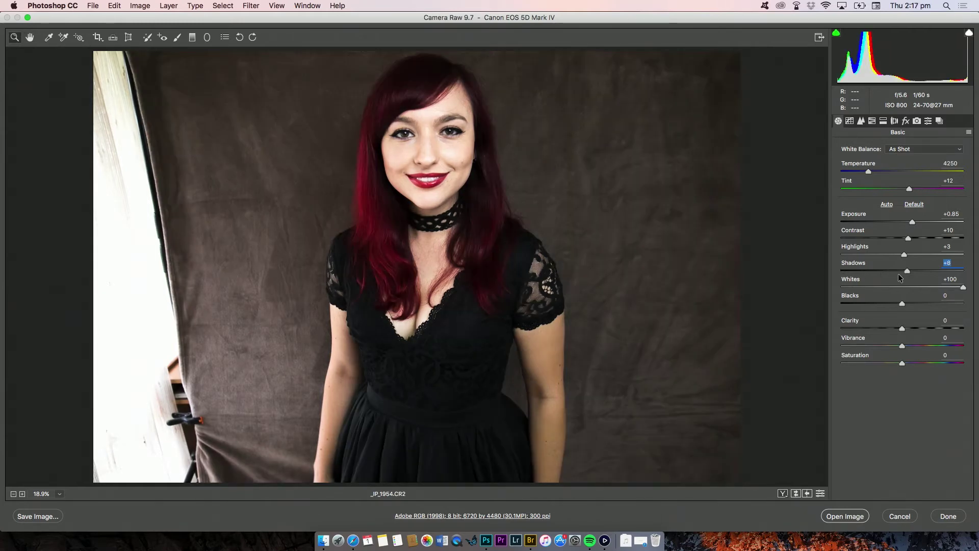
- Lower the overly bright Whites, fine-tuning the value to +20
click(907, 288)
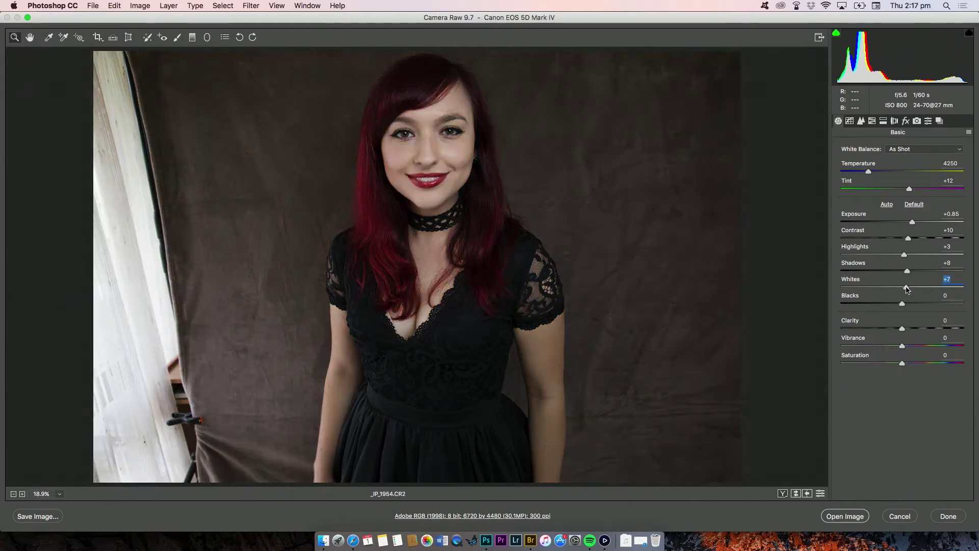
drag(907, 288, 914, 288)
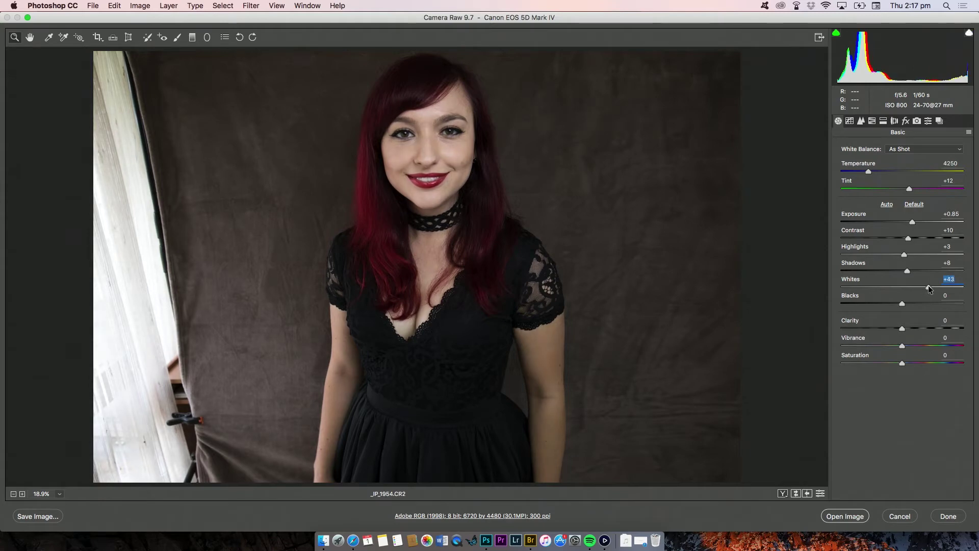
drag(926, 289, 922, 289)
drag(921, 289, 912, 290)
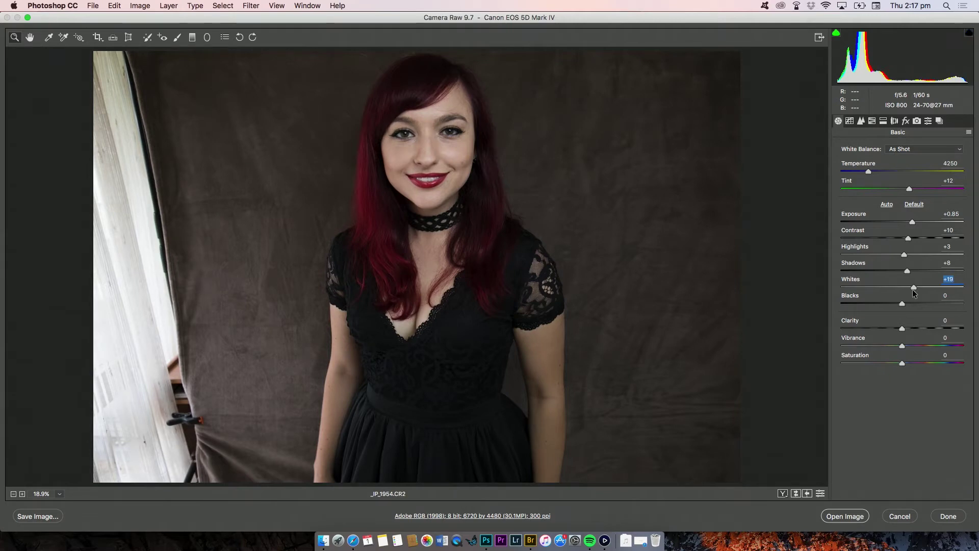
drag(913, 290, 914, 291)
- Try Blacks at -11 and settle on a value of +3
drag(902, 305, 896, 306)
click(894, 304)
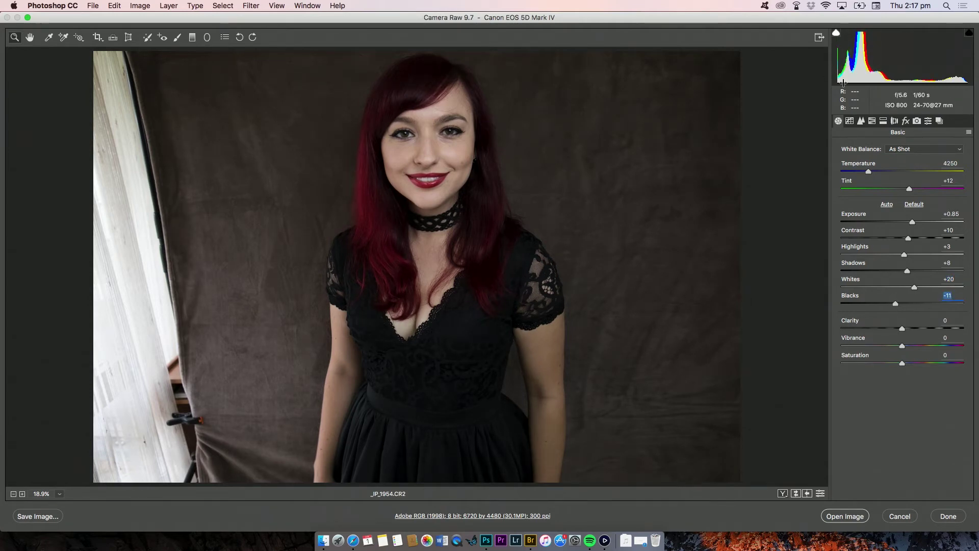
drag(897, 306, 905, 309)
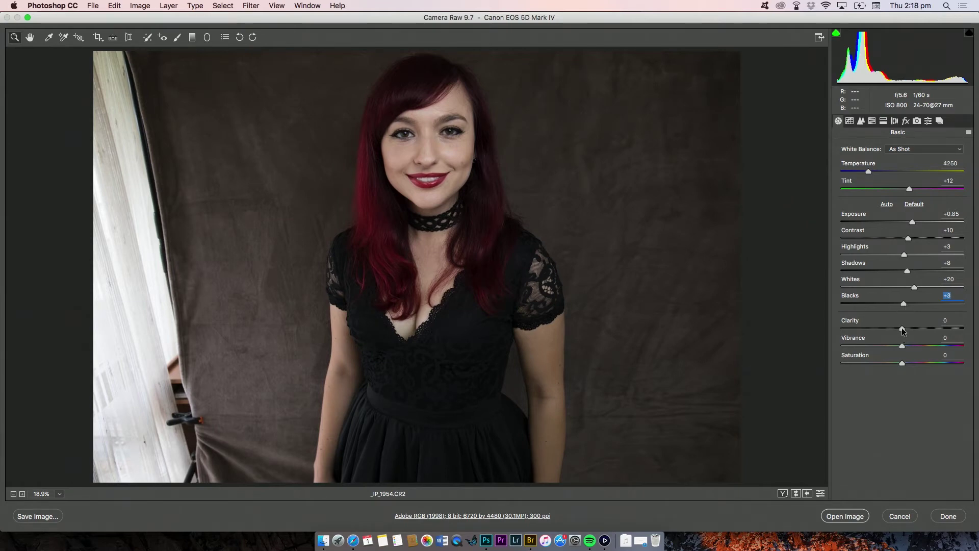
- Compare softer negative Clarity with a strong +40, and settle on Clarity -5 for the portrait
mouse_move(902, 330)
mouse_down()
mouse_move(870, 329)
mouse_move(901, 335)
mouse_up()
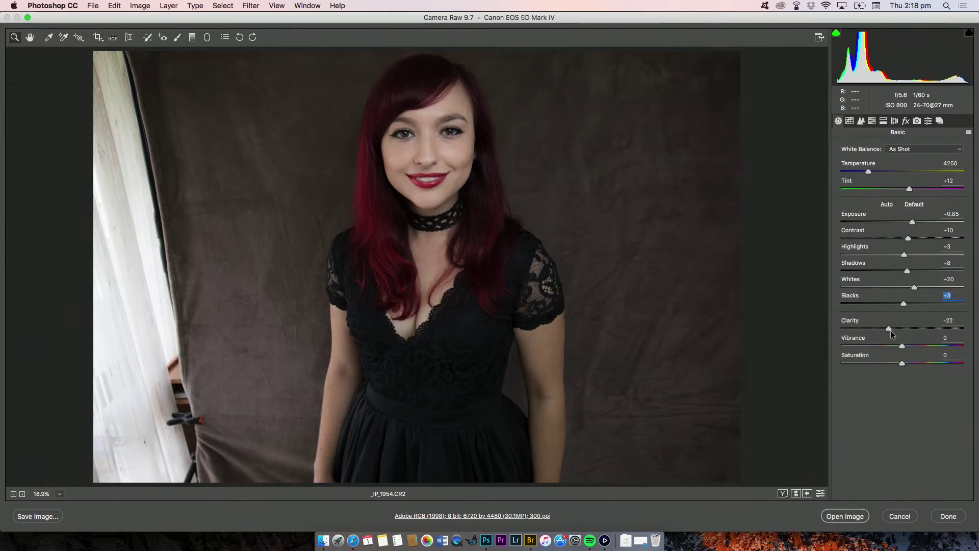
drag(901, 332, 869, 332)
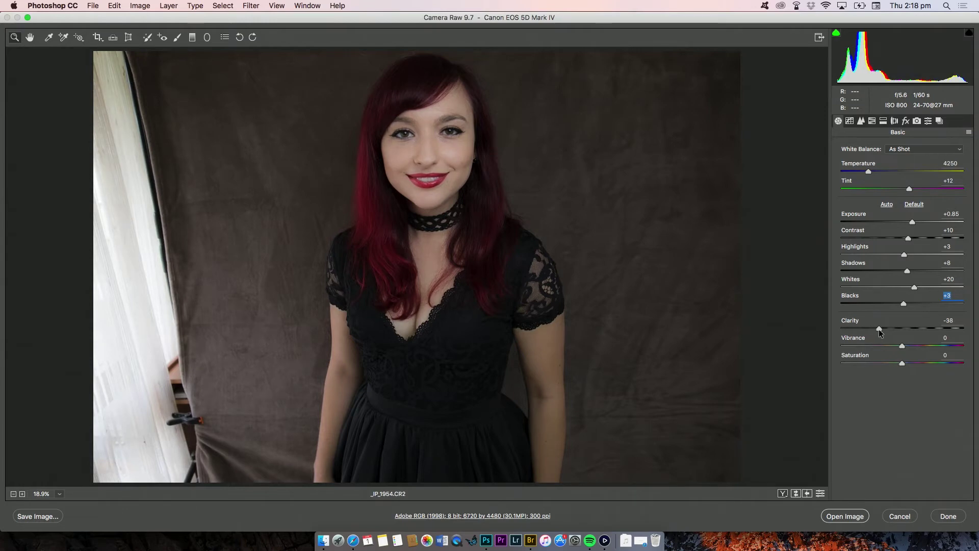
drag(879, 332, 897, 332)
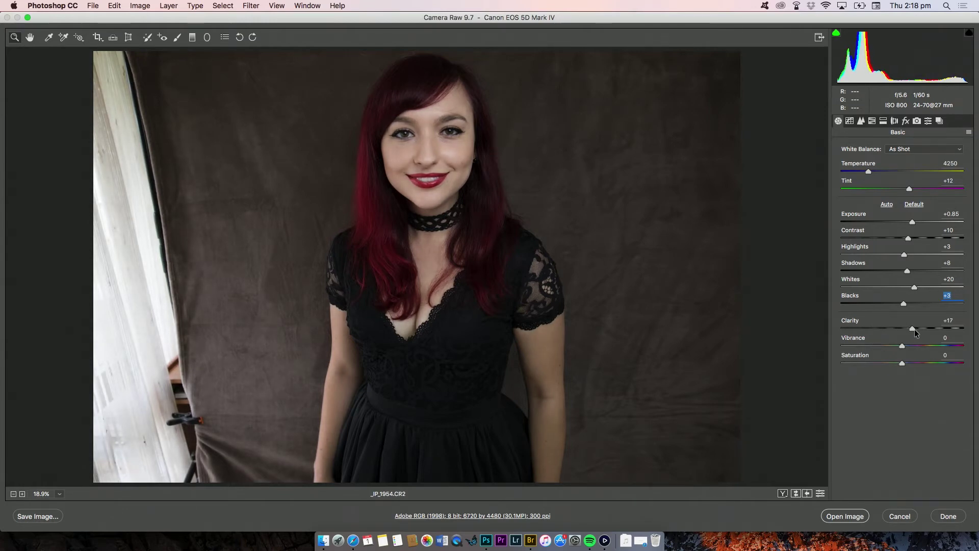
drag(905, 329, 927, 328)
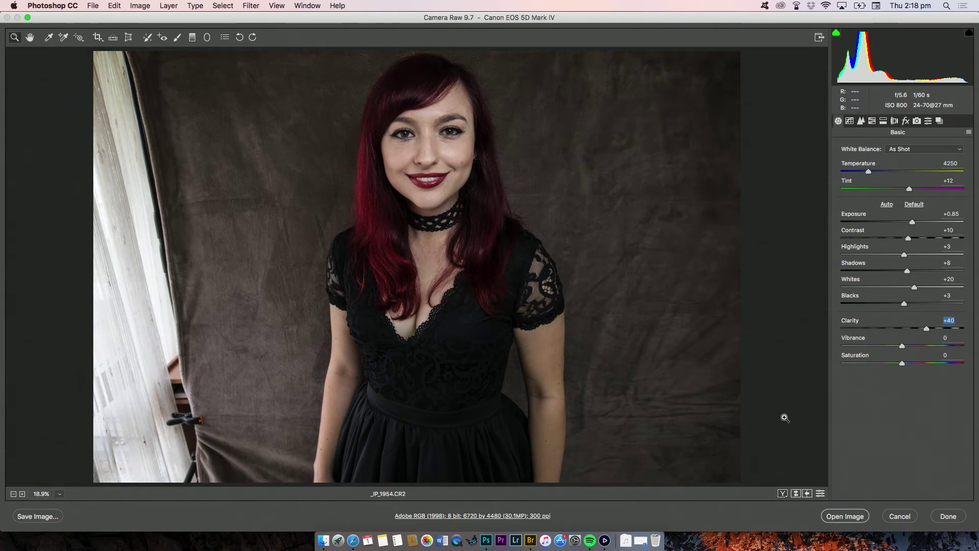
drag(925, 329, 901, 332)
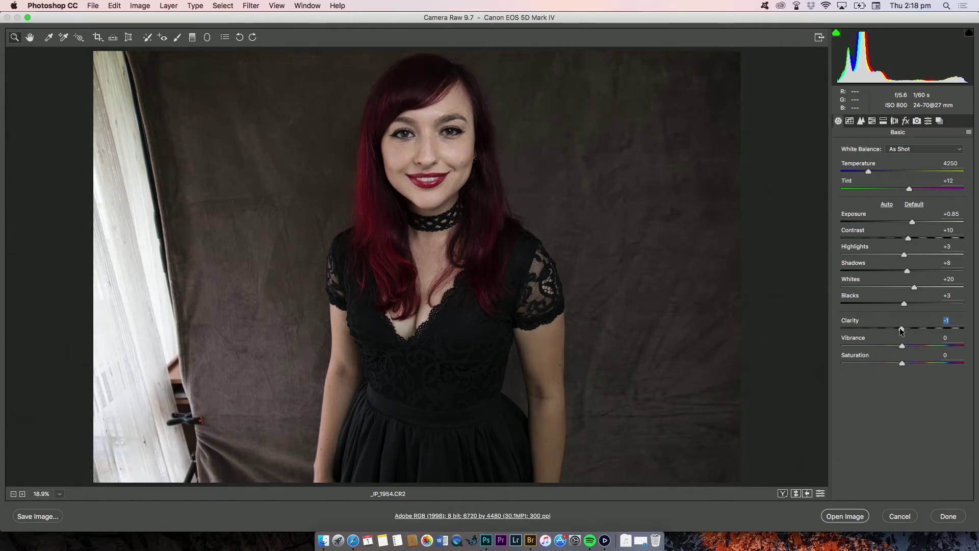
drag(901, 332, 899, 330)
- Test the Vibrance effect, try Saturation at +100, and reset Saturation to 0
drag(902, 348, 930, 349)
drag(929, 345, 969, 367)
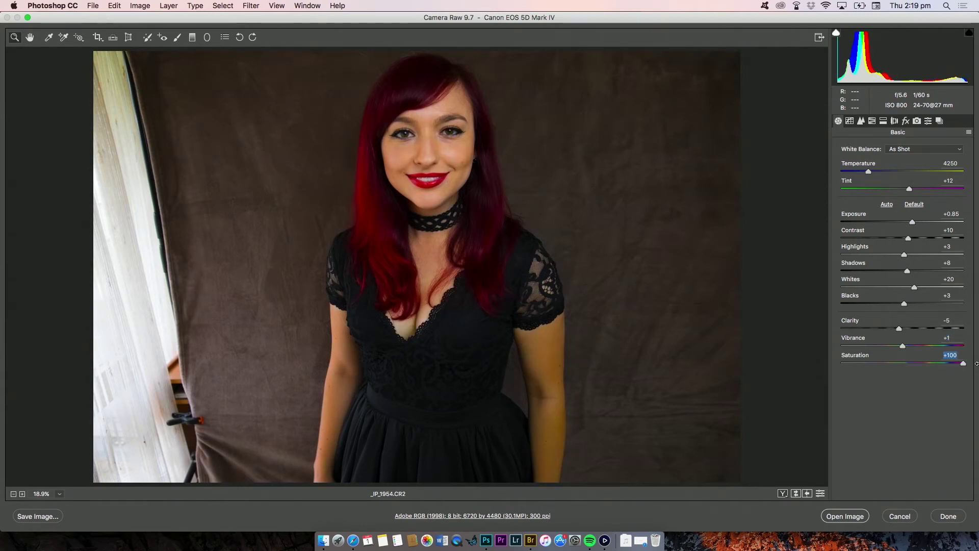
double_click(963, 363)
- Raise the portrait's Vibrance, fine-tuning it to +26
drag(903, 346, 922, 347)
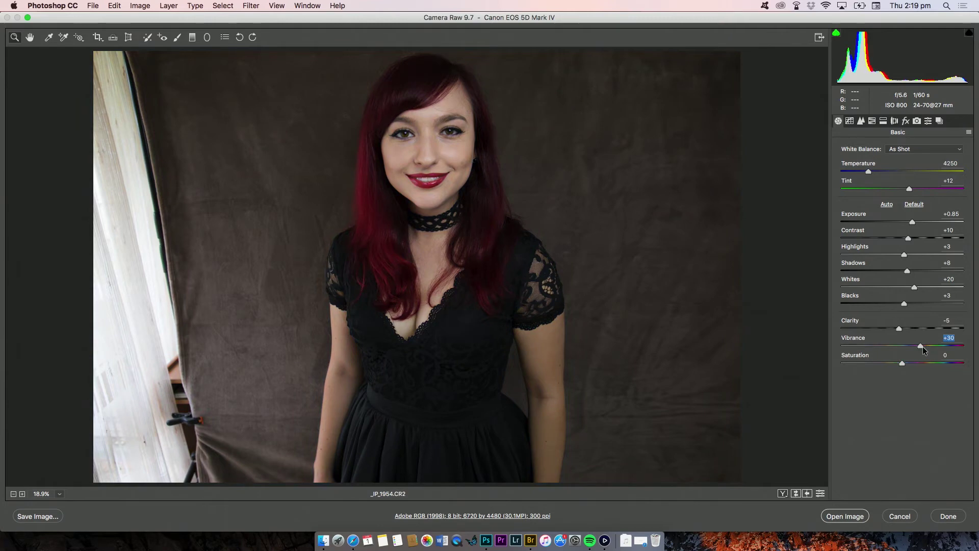
text(2)
key(Return)
click(917, 346)
- In the parametric Tone Curve, set Highlights to +8 and Darks to -5
click(851, 122)
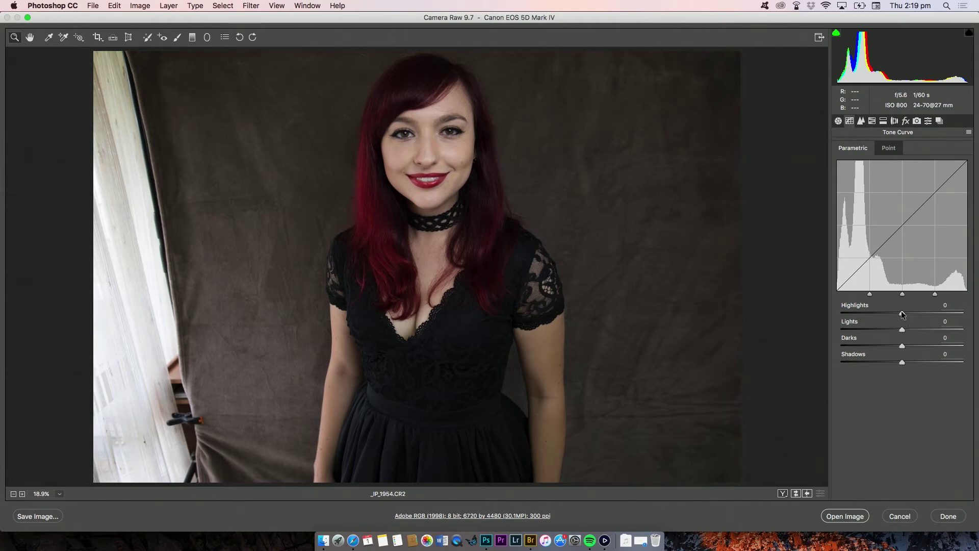
drag(903, 313, 899, 347)
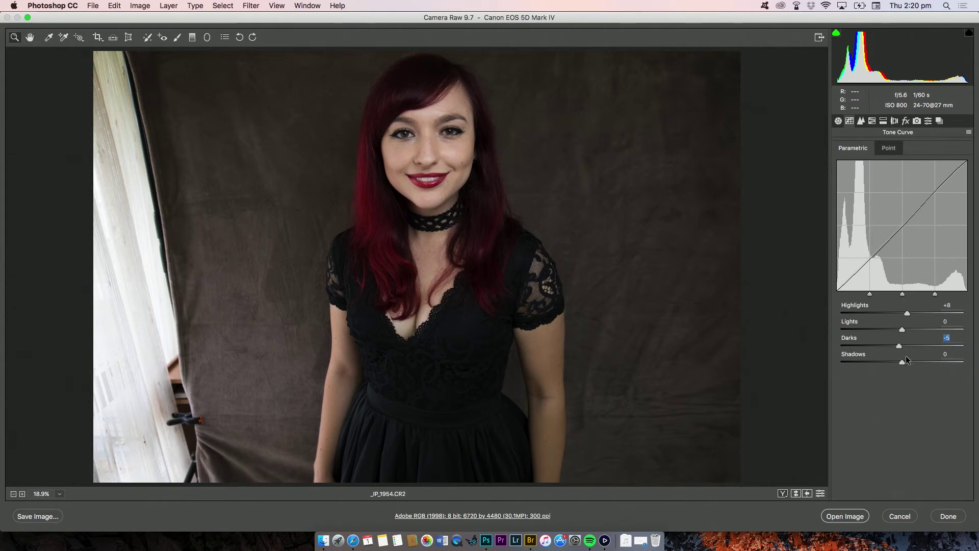
- Return to the Basic adjustments and raise Shadows to about +18
click(854, 117)
click(838, 122)
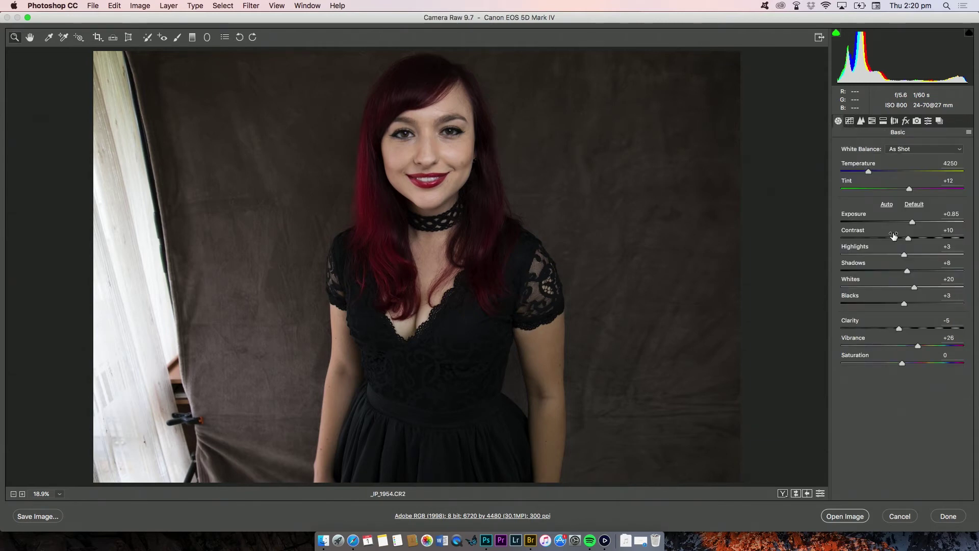
drag(907, 274, 911, 275)
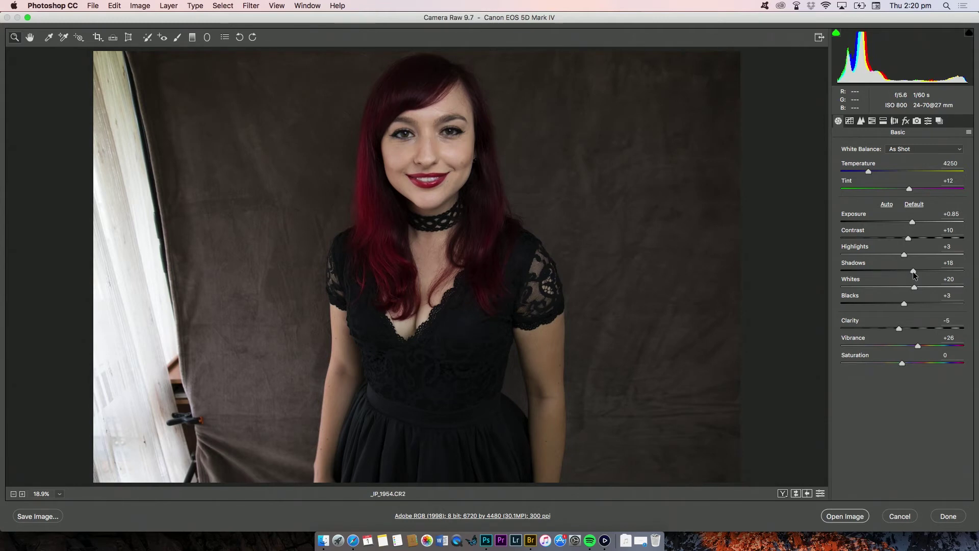
click(912, 271)
- In the Detail adjustments, try stronger luminance noise reduction, set Luminance to 5, and check the face at 100%
click(861, 121)
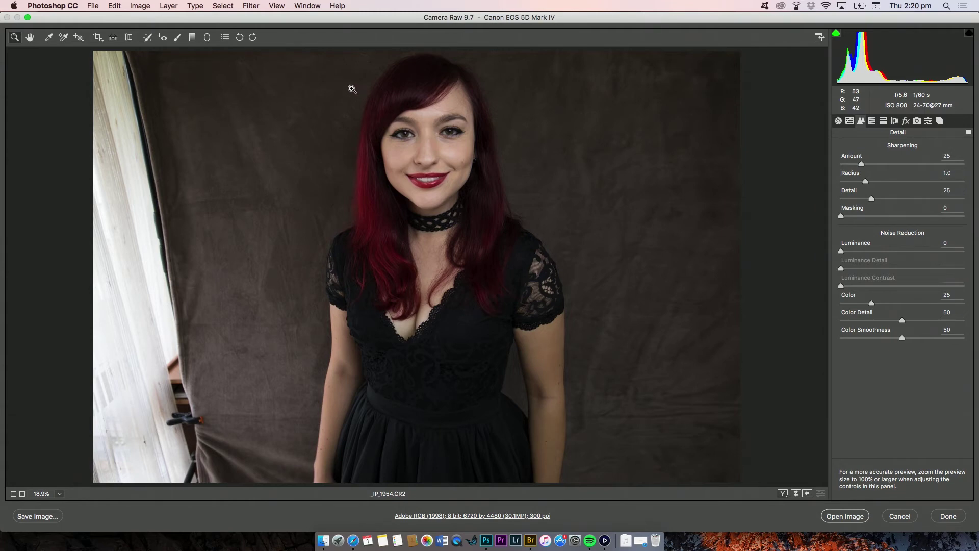
drag(337, 88, 502, 310)
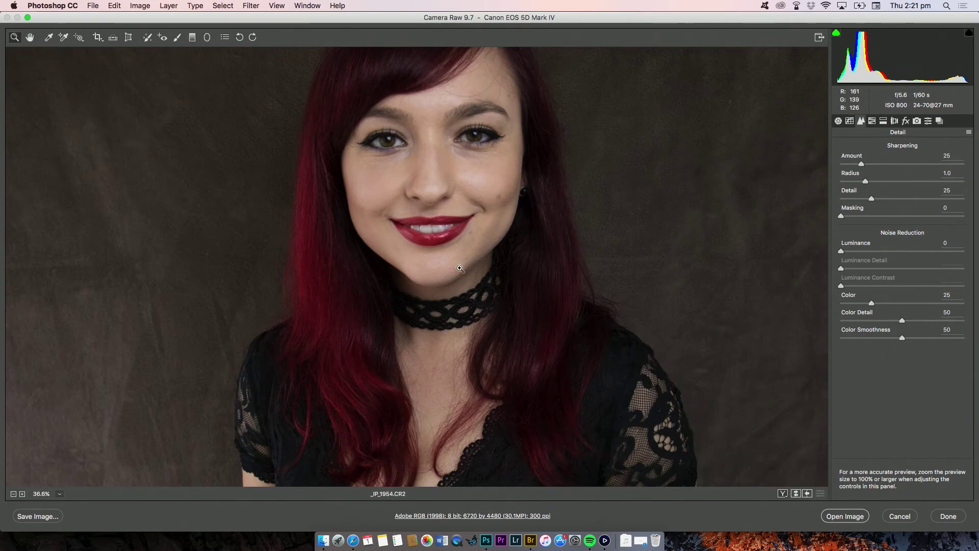
right_click(606, 199)
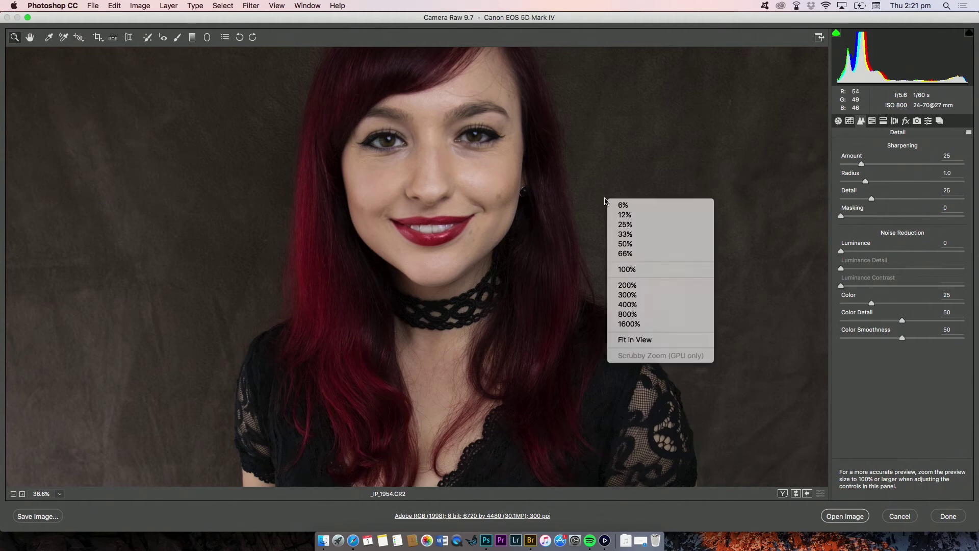
click(646, 341)
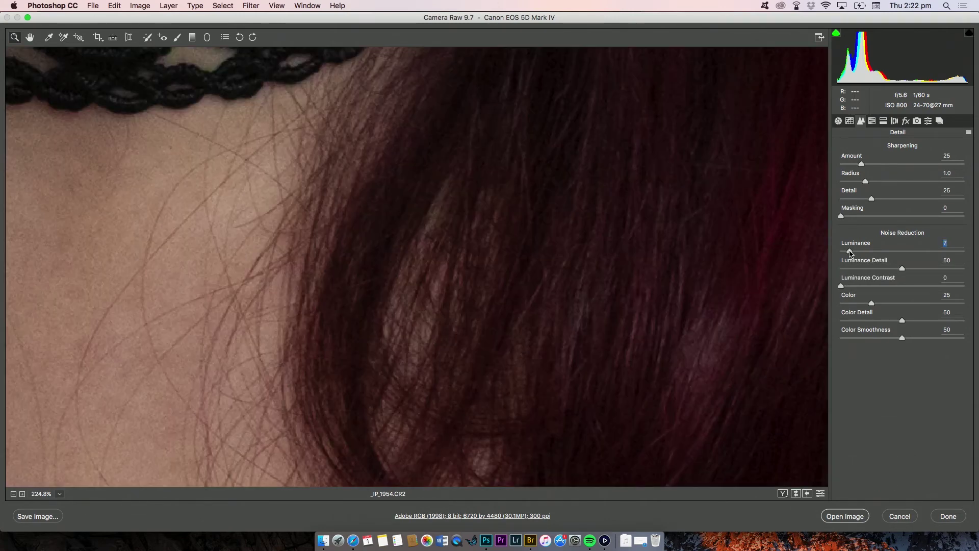
drag(850, 252, 841, 252)
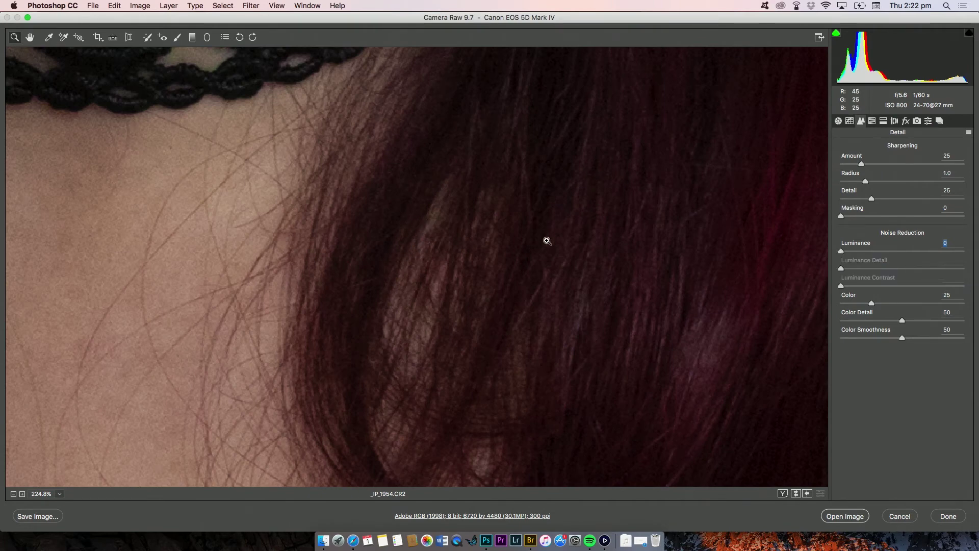
click(882, 251)
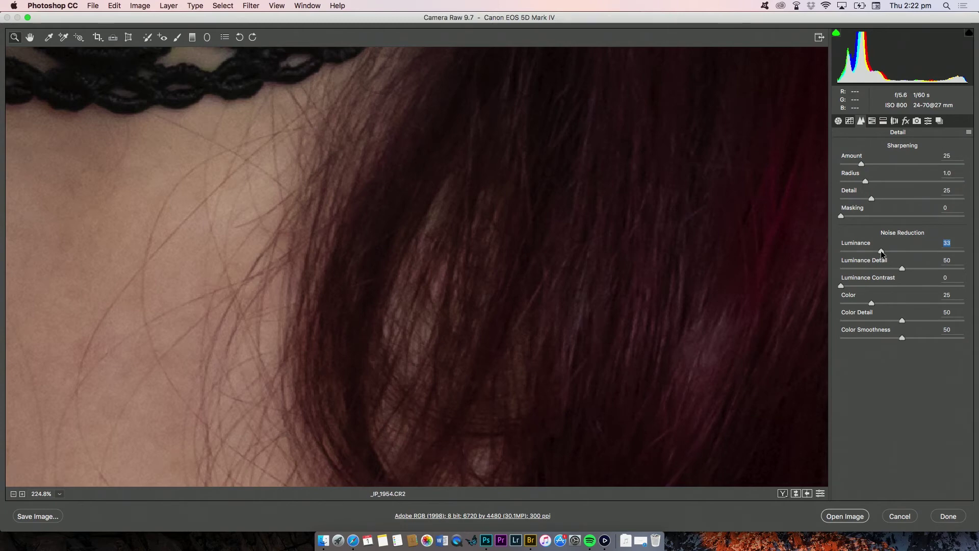
click(847, 251)
right_click(644, 230)
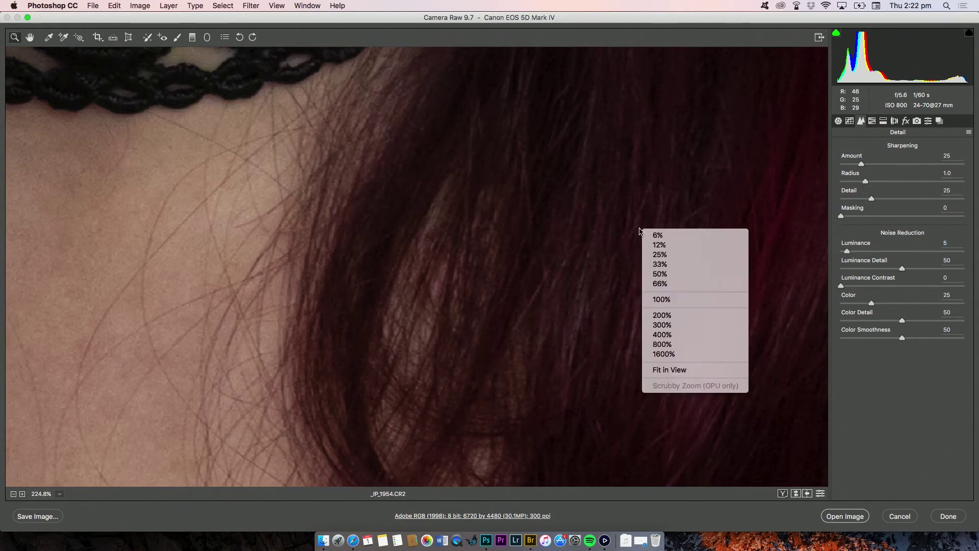
click(692, 301)
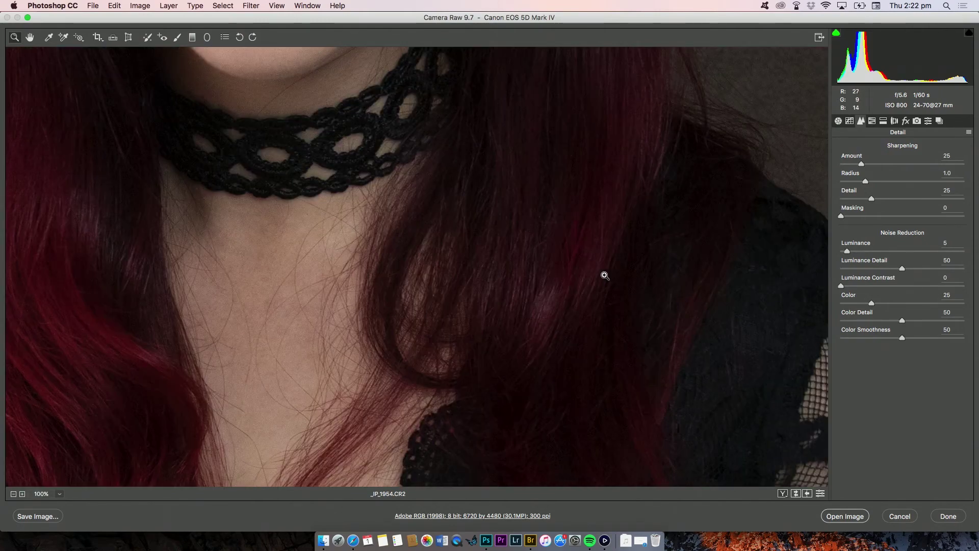
scroll(544, 276, up, 10)
scroll(544, 276, left, 6)
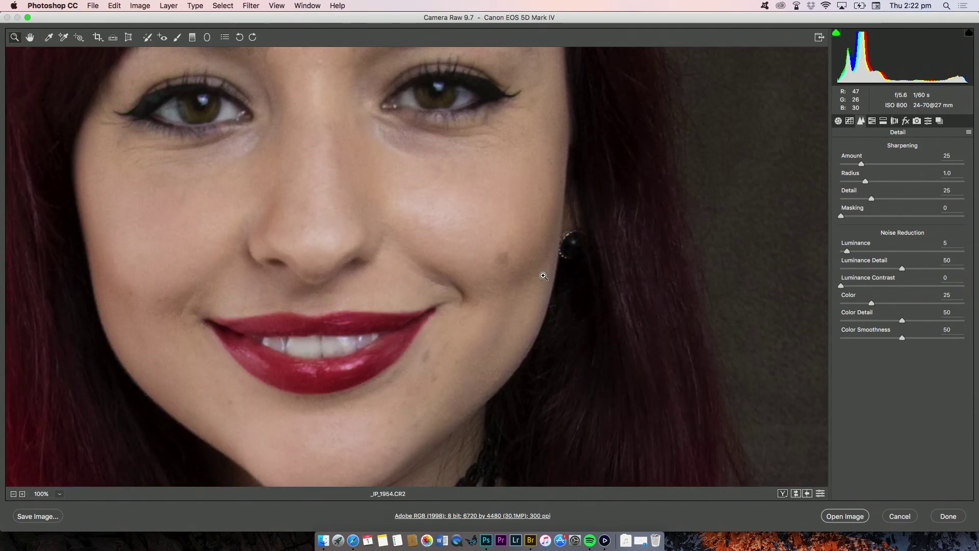
- In the HSL Luminance adjustments, test the darkest Reds at -100 and settle on about -42
click(872, 121)
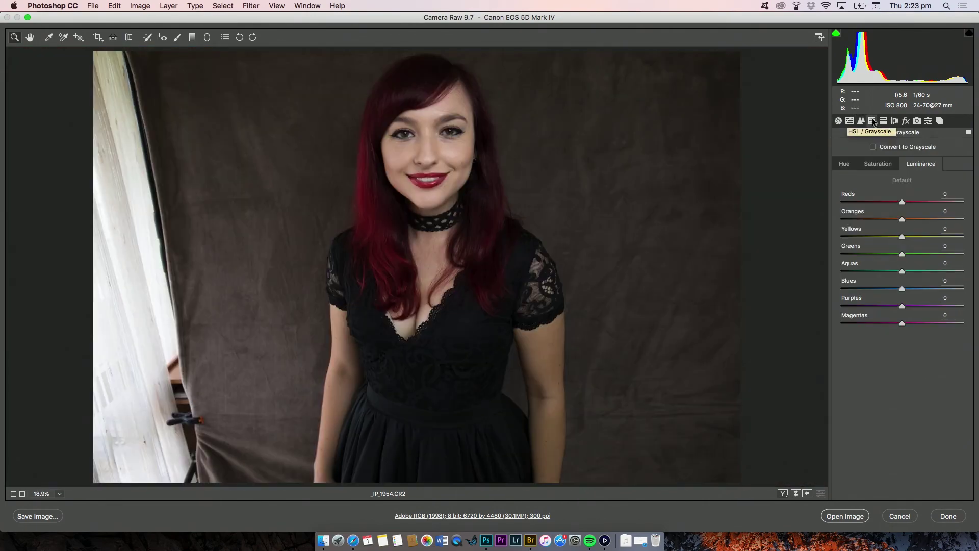
drag(902, 203, 899, 203)
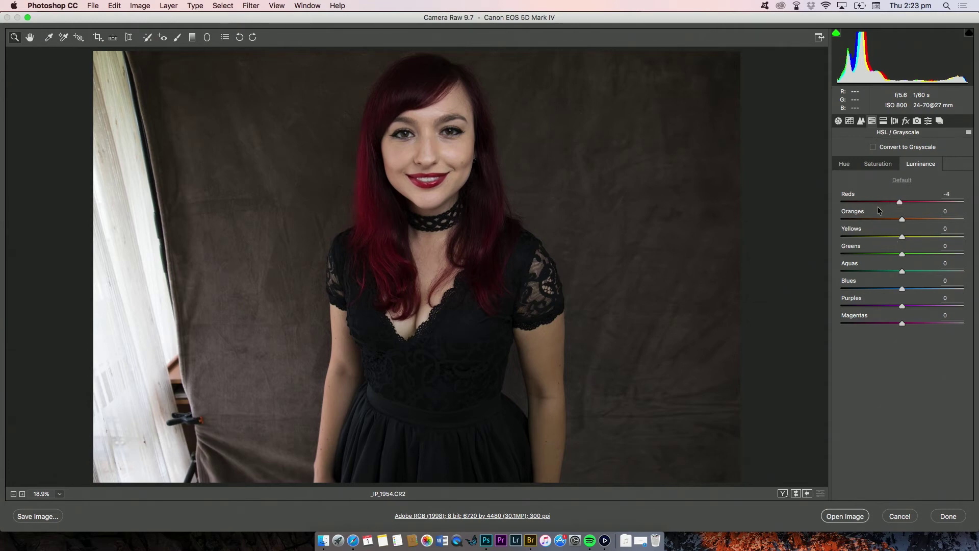
drag(896, 209, 835, 204)
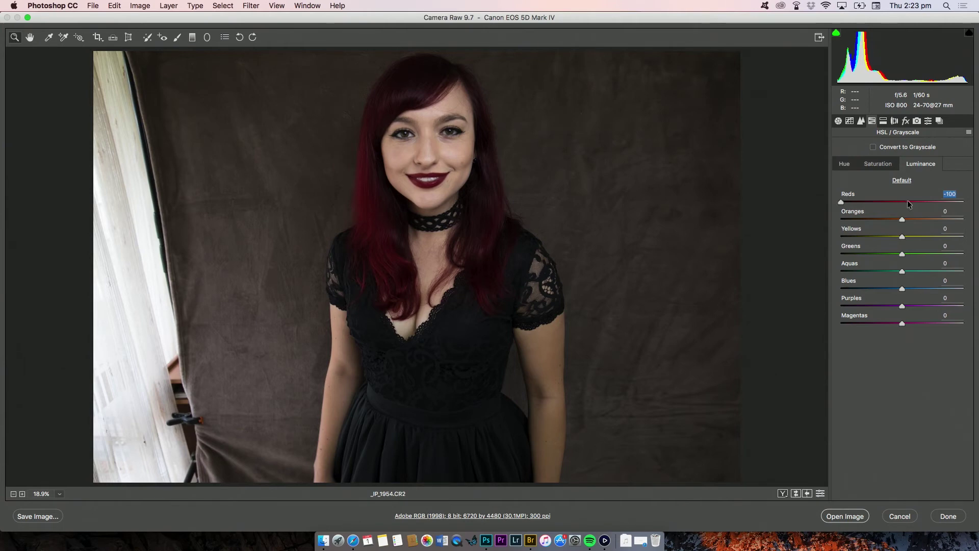
drag(897, 203, 876, 205)
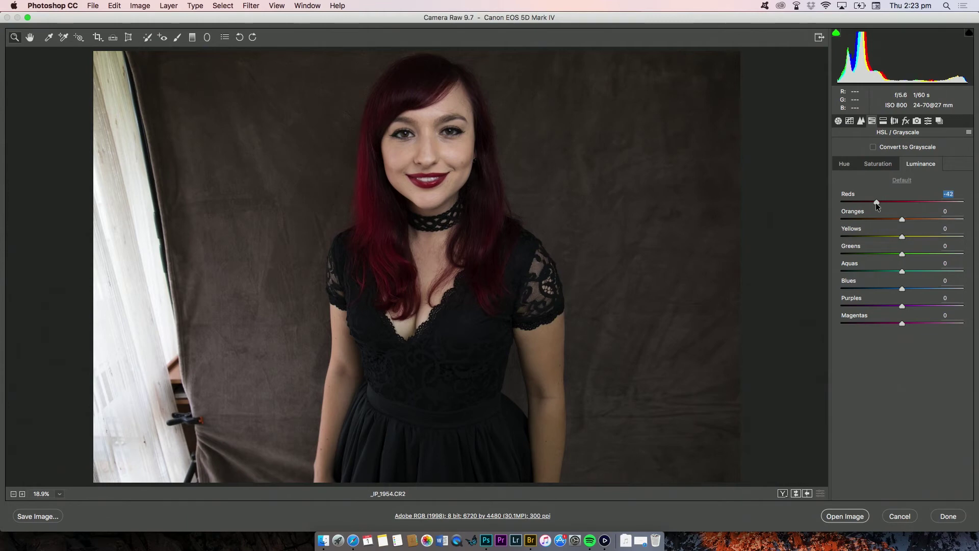
- In the HSL adjustments, raise the Reds saturation to about +61 and shift the Reds hue to -8
click(879, 165)
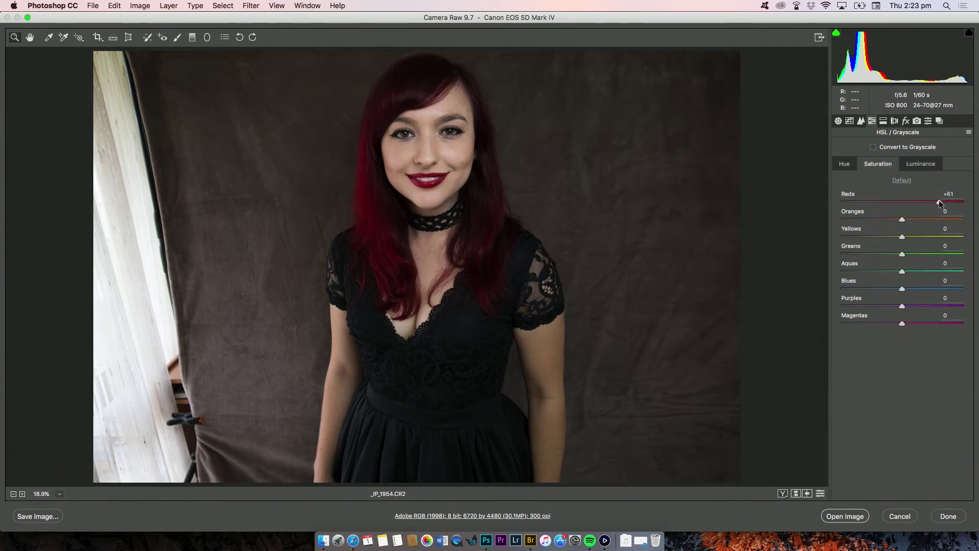
key(super+alt+shift+h)
mouse_move(896, 201)
mouse_down()
mouse_move(839, 201)
mouse_move(898, 206)
mouse_up()
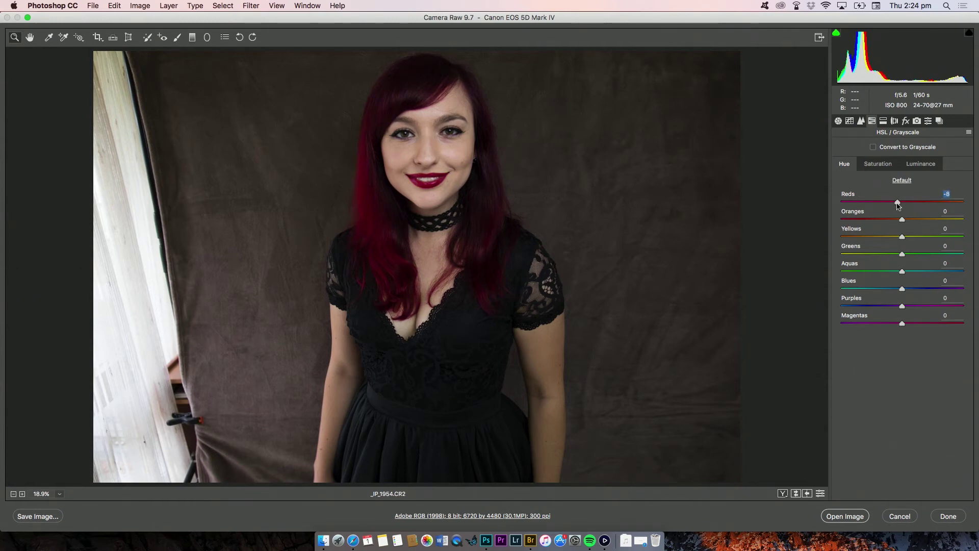
- Apply Split Toning with Highlights at hue 60 and saturation 12, and Shadows at hue 258 and saturation 10
click(881, 121)
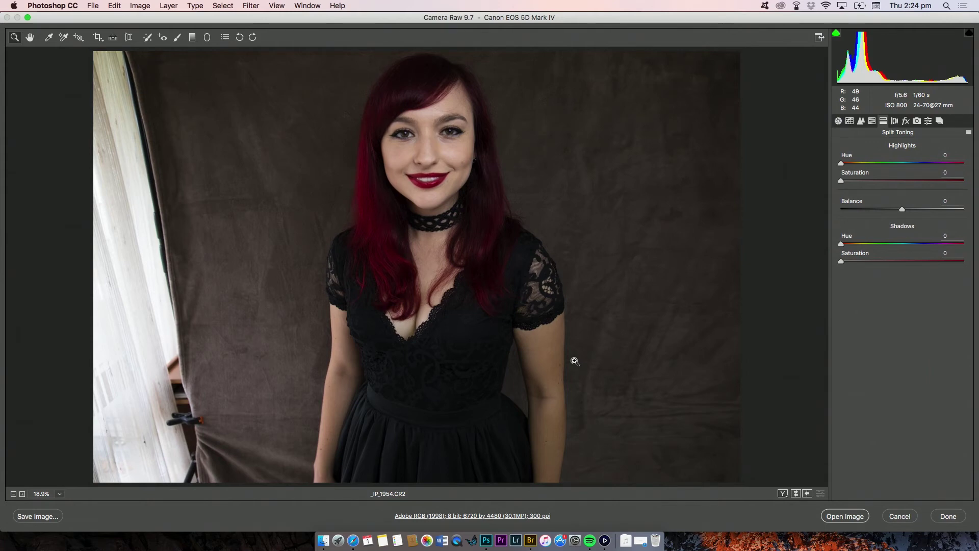
click(861, 163)
click(855, 180)
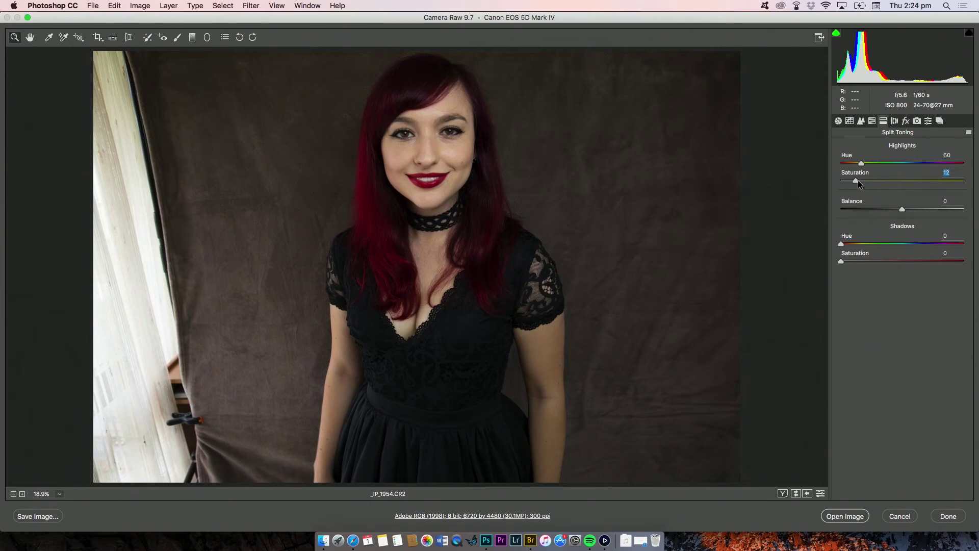
click(928, 243)
click(853, 261)
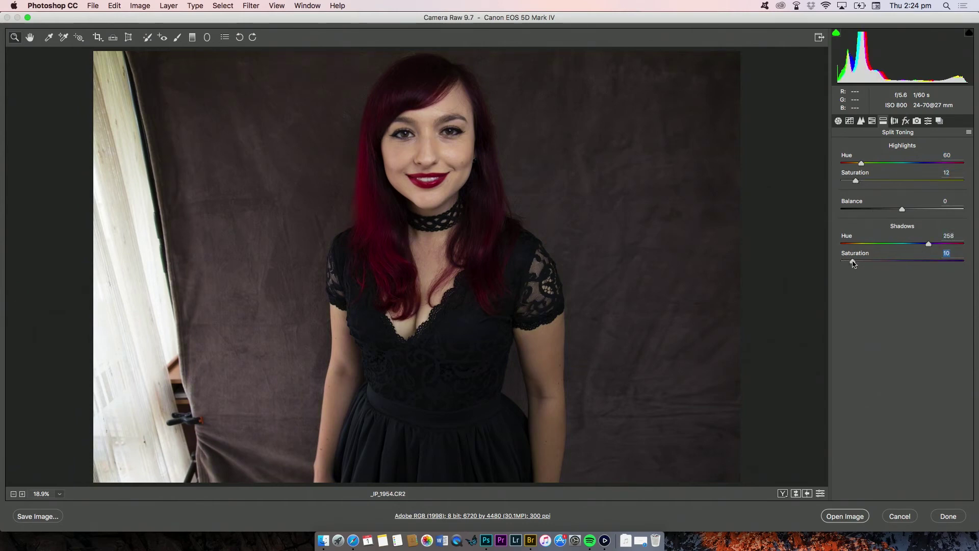
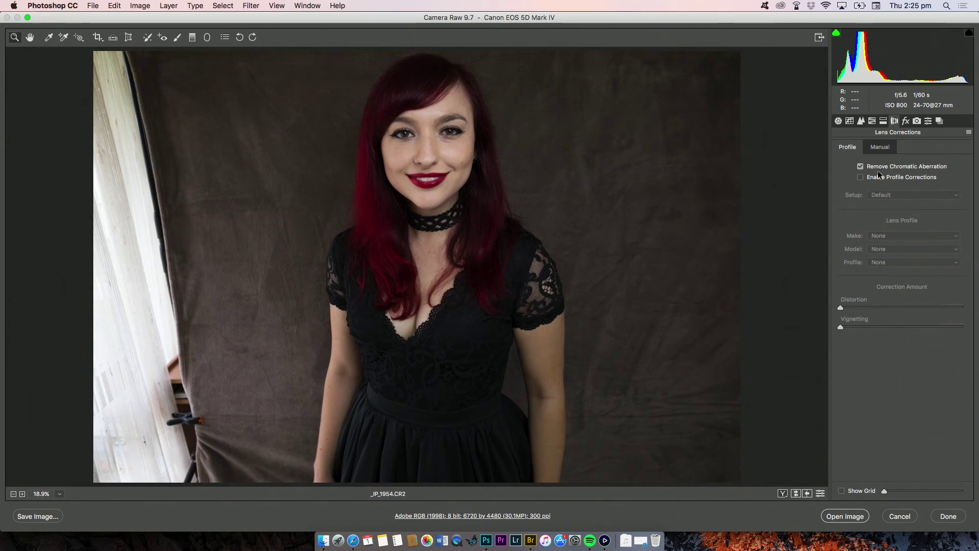
- Compare the portrait with and without Remove Chromatic Aberration and the lens profile corrections
click(861, 171)
click(860, 166)
click(860, 177)
click(861, 178)
click(860, 179)
click(861, 179)
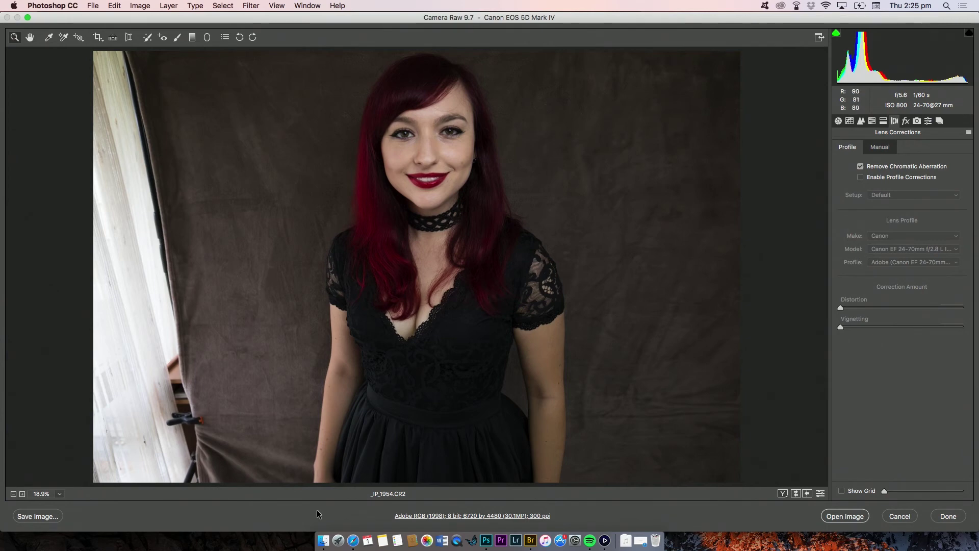
- Switch the Canon lens profile corrections on and off repeatedly to examine their effect on distortion and vignetting
click(860, 176)
click(860, 176)
click(860, 176)
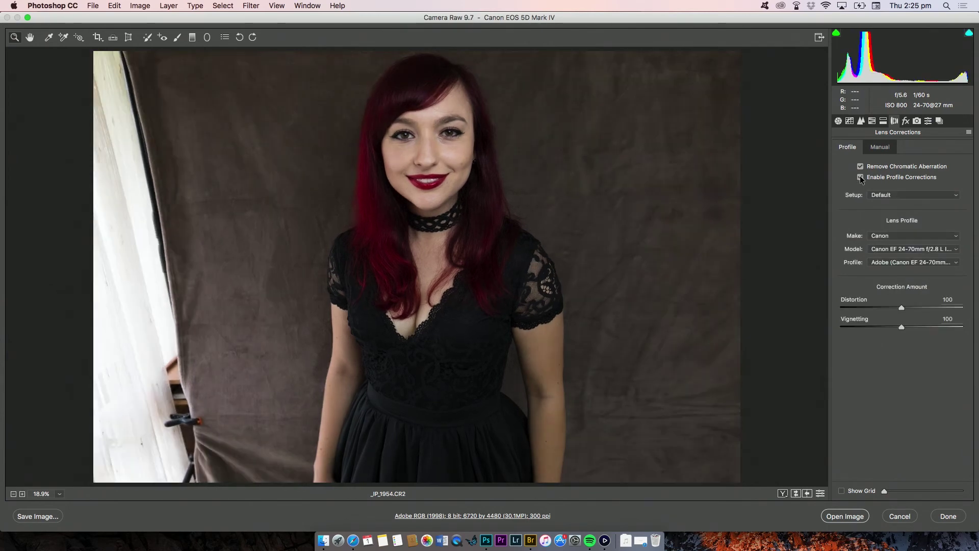
click(860, 176)
click(859, 176)
click(861, 177)
click(861, 177)
click(861, 177)
click(860, 177)
click(861, 178)
click(861, 177)
click(861, 177)
click(861, 177)
click(892, 178)
click(891, 178)
click(891, 179)
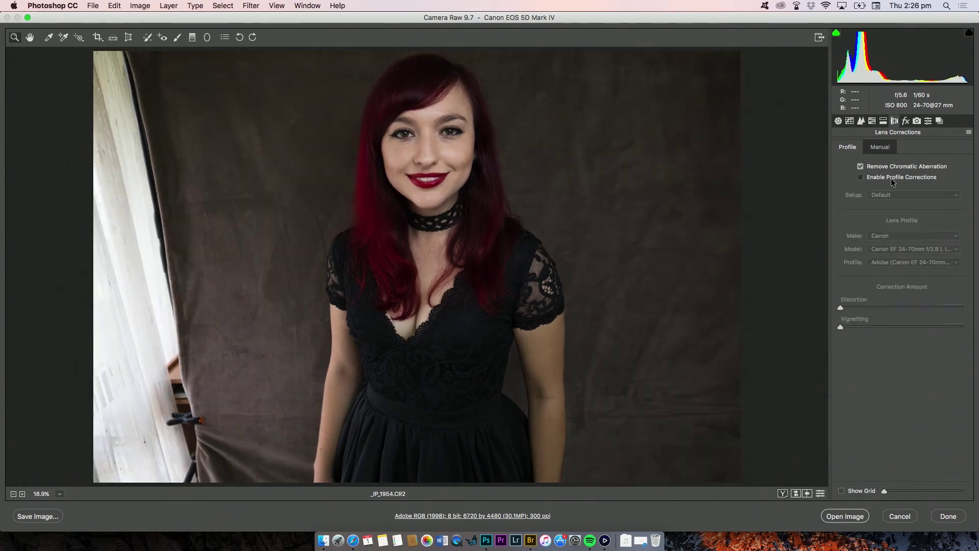
- Enable the lens profile corrections and reduce the Vignetting correction amount to its minimum
click(892, 178)
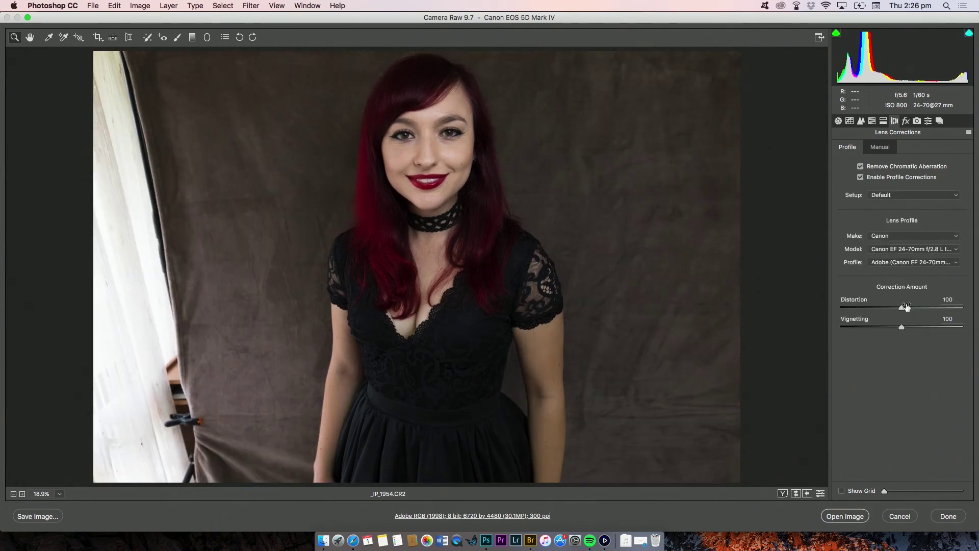
click(885, 180)
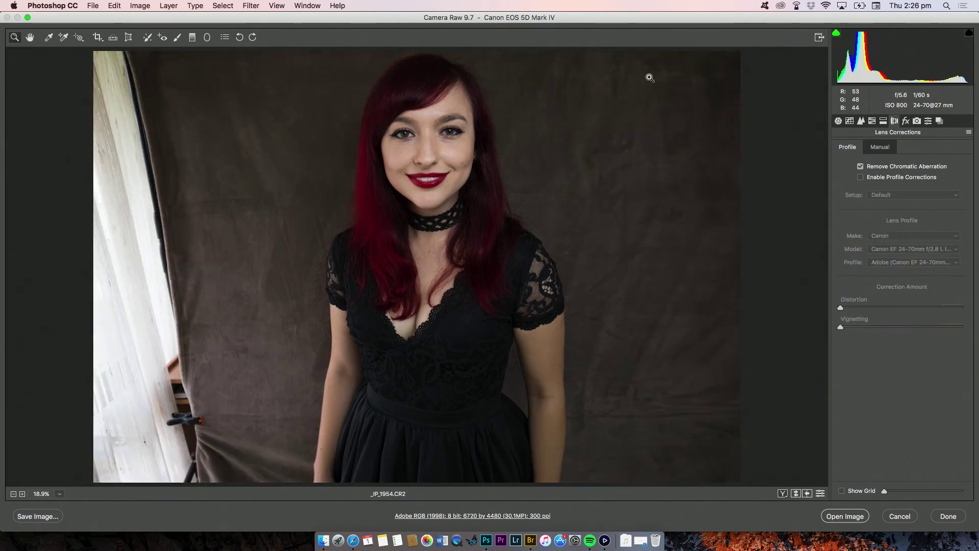
click(885, 178)
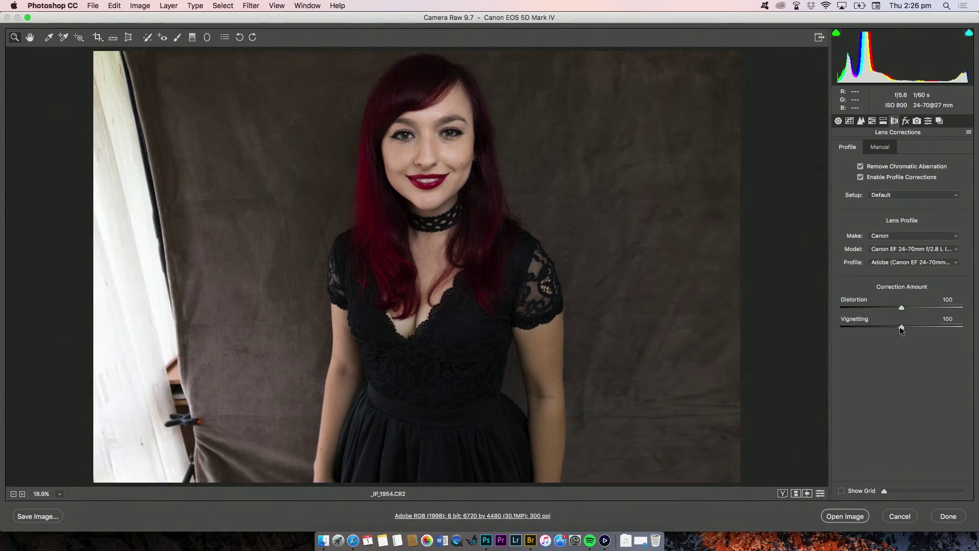
drag(900, 327, 816, 328)
- In Effects, try Dehaze at +70 and a Post Crop Vignetting amount, and reset both to 0
click(906, 121)
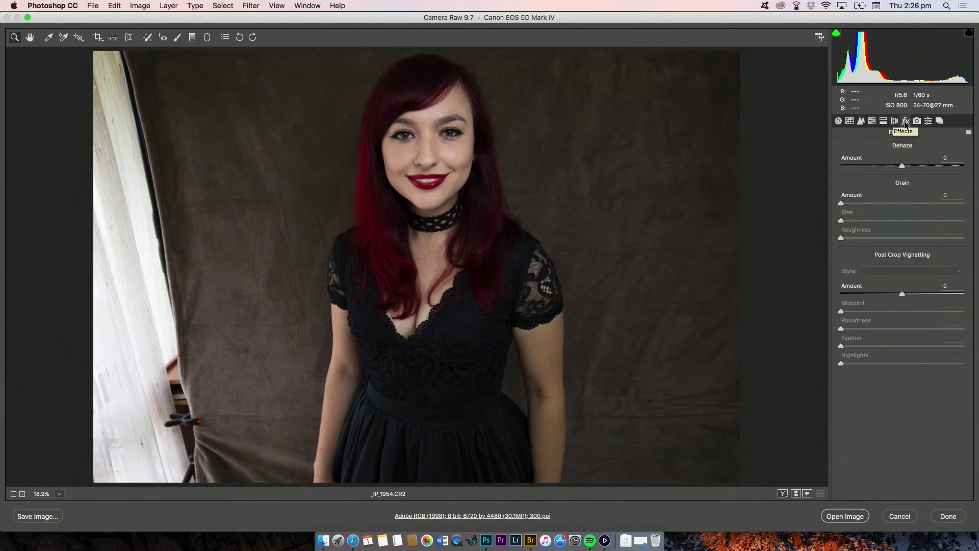
drag(902, 164, 946, 168)
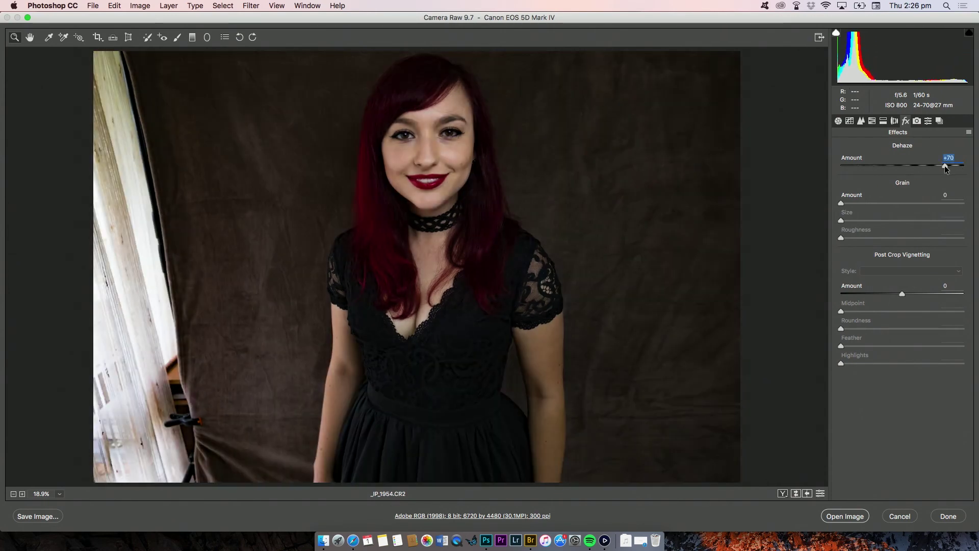
double_click(945, 166)
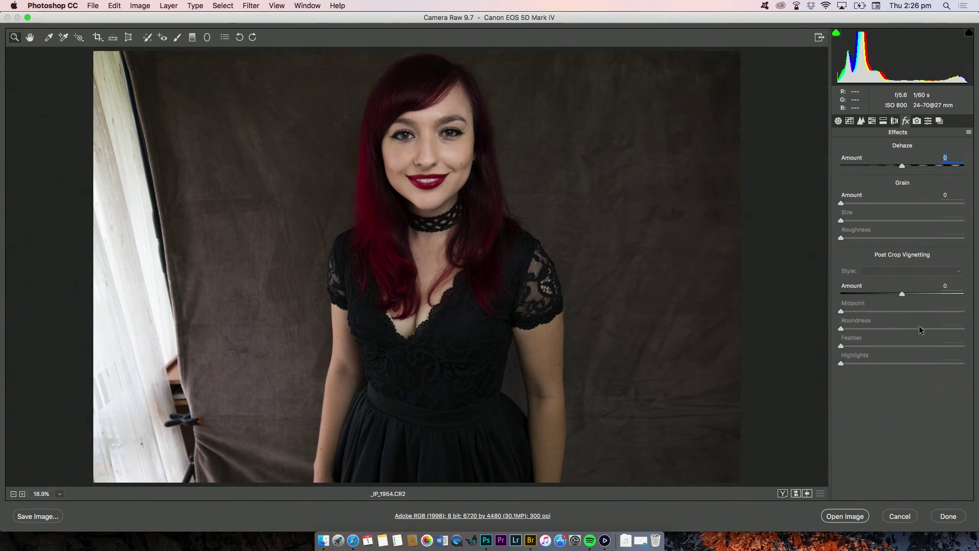
mouse_move(903, 293)
mouse_down()
mouse_move(842, 293)
mouse_move(913, 294)
mouse_move(903, 296)
mouse_up()
double_click(902, 294)
- Review the Camera Calibration, Presets, Snapshots and Basic settings, and open the edited portrait in Photoshop
click(918, 122)
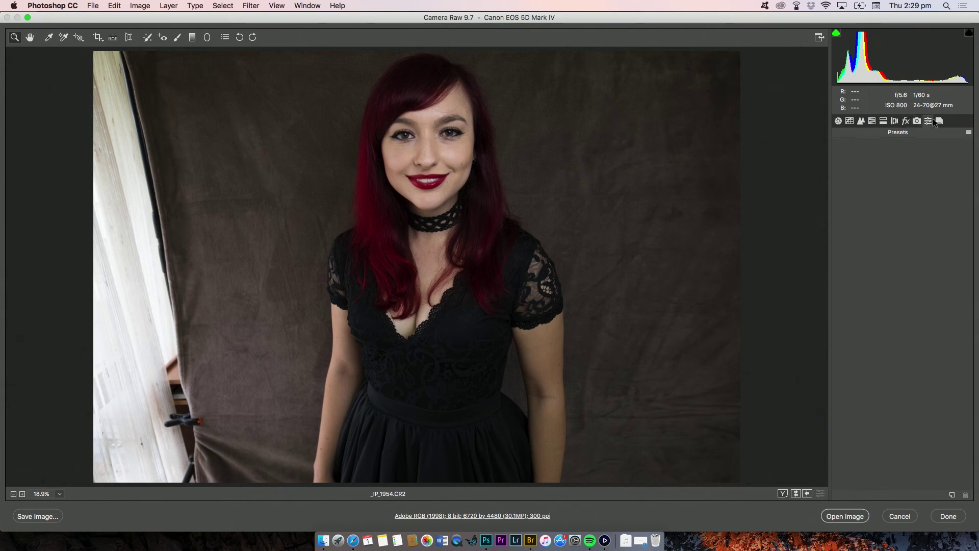
click(941, 121)
click(838, 121)
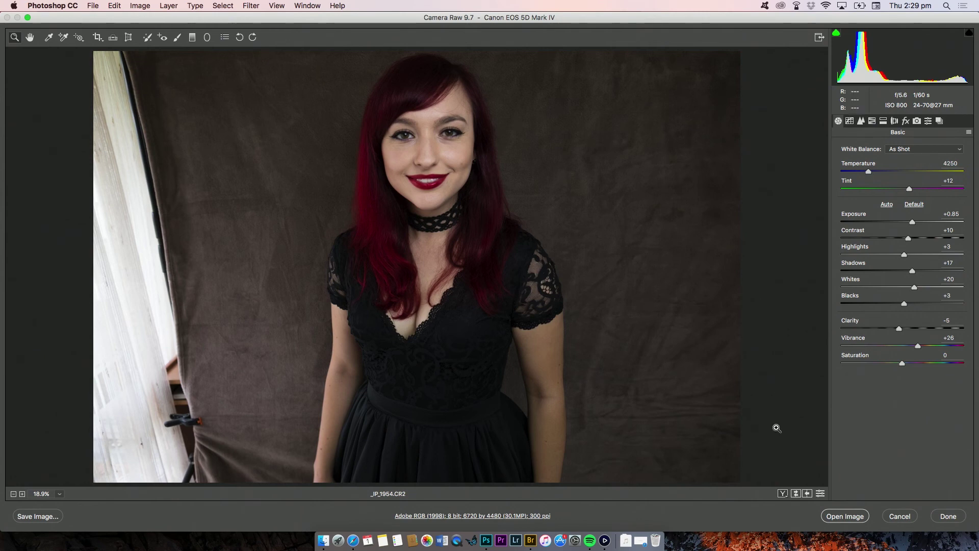
click(838, 516)
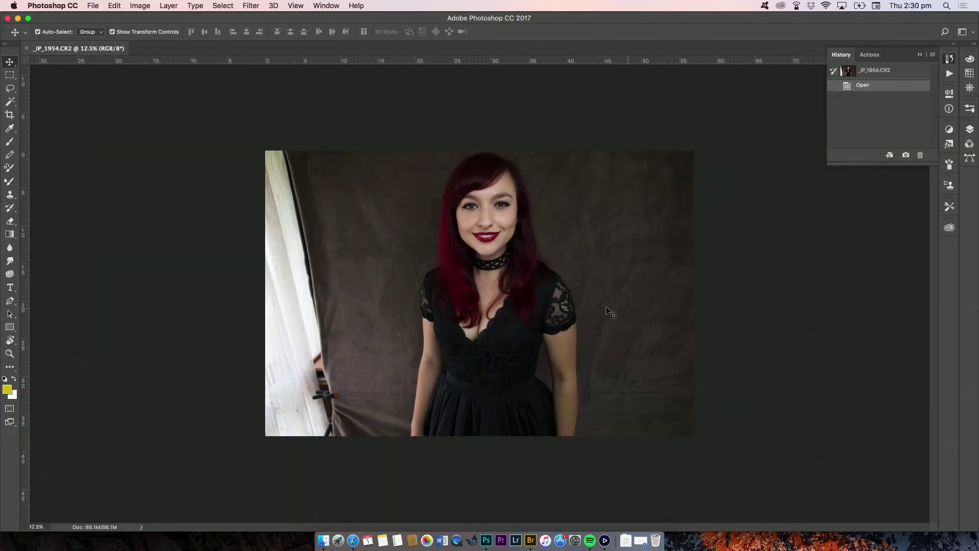
- Switch to Bridge and preview the unedited _JP_1921.CR2 side by side with the edited _JP_1954.CR2
click(323, 541)
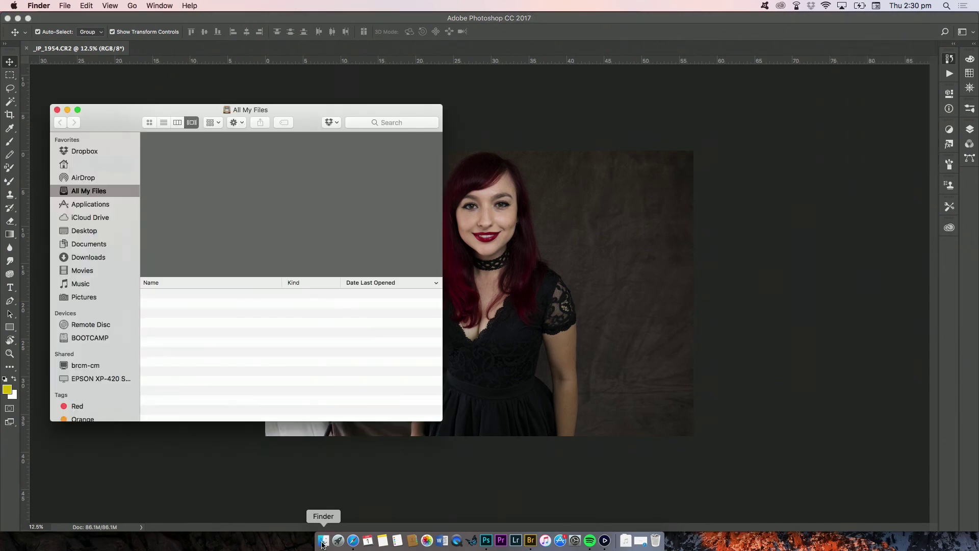
click(531, 540)
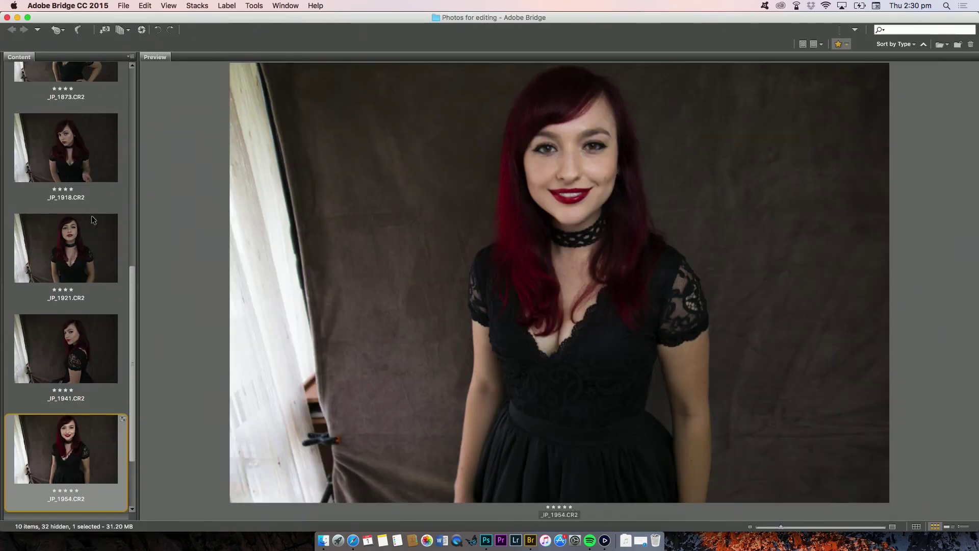
click(93, 249)
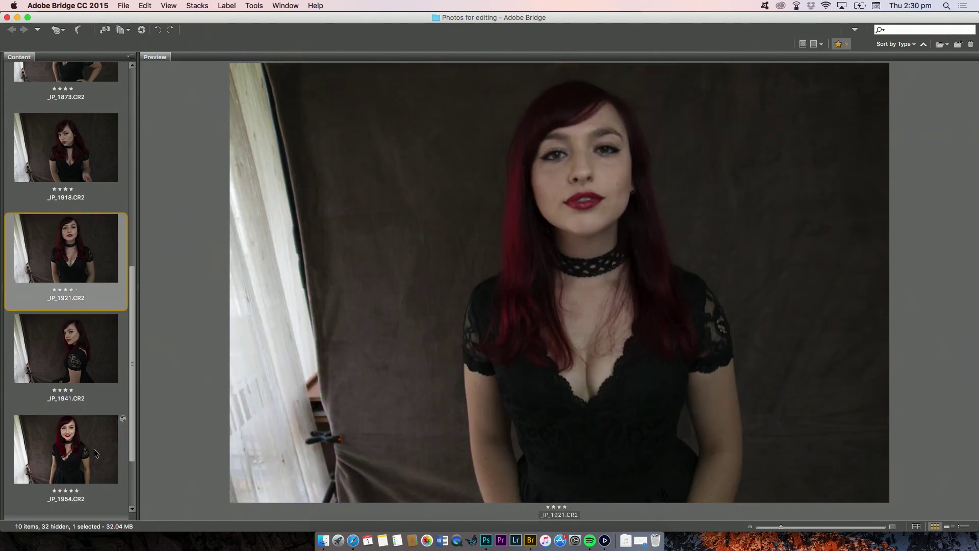
super+click(95, 453)
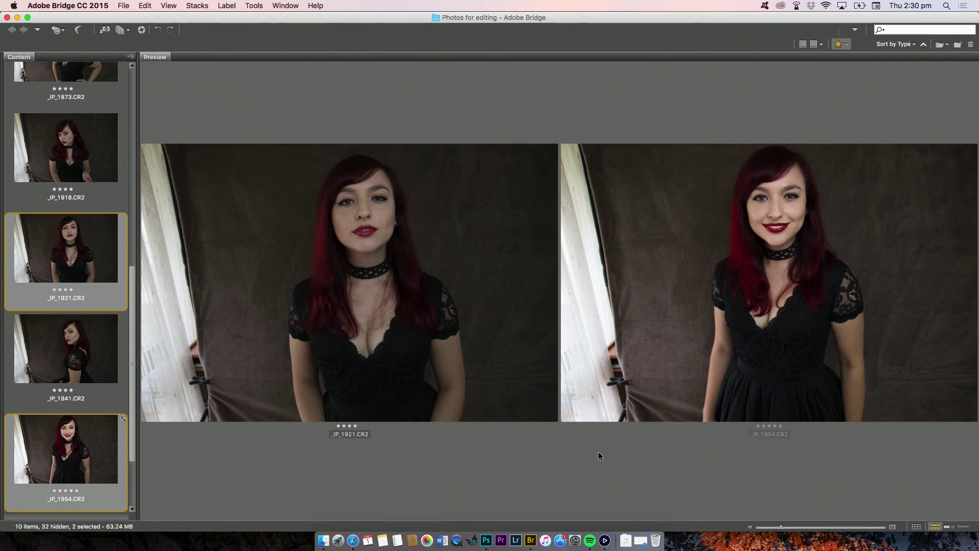
click(487, 541)
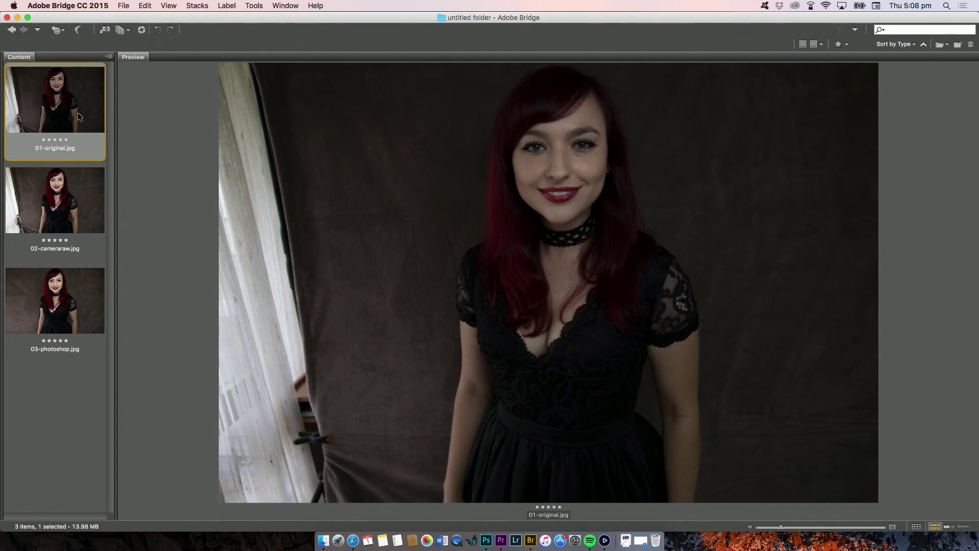
- Preview 02-cameraraw.jpg and 03-photoshop.jpg in turn, and return to the Camera Raw version
click(87, 193)
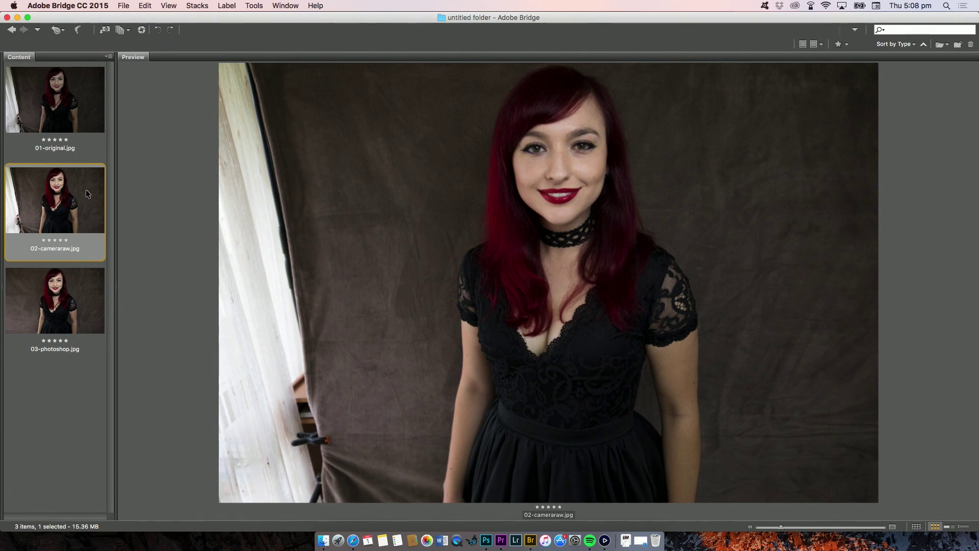
key(Down)
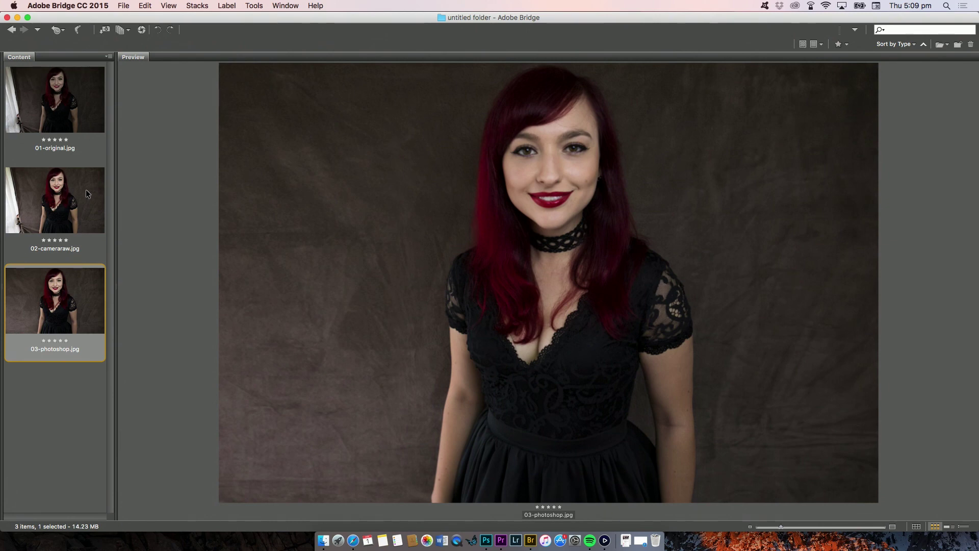
click(78, 193)
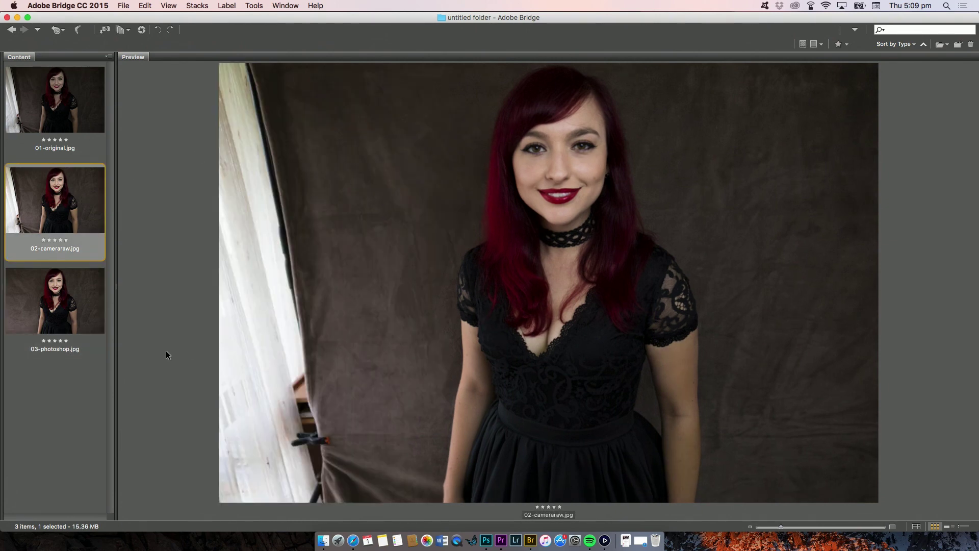
- Compare 03-photoshop.jpg with the Camera Raw version and inspect the retouched facial skin with the loupe at 200%, closing it when done
click(83, 309)
key(Up)
key(Down)
drag(490, 106, 579, 161)
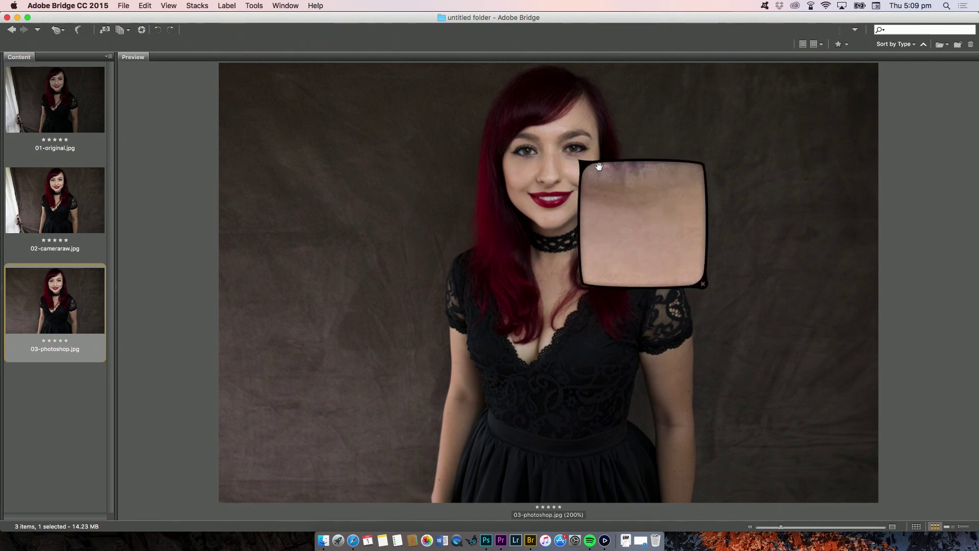
click(599, 167)
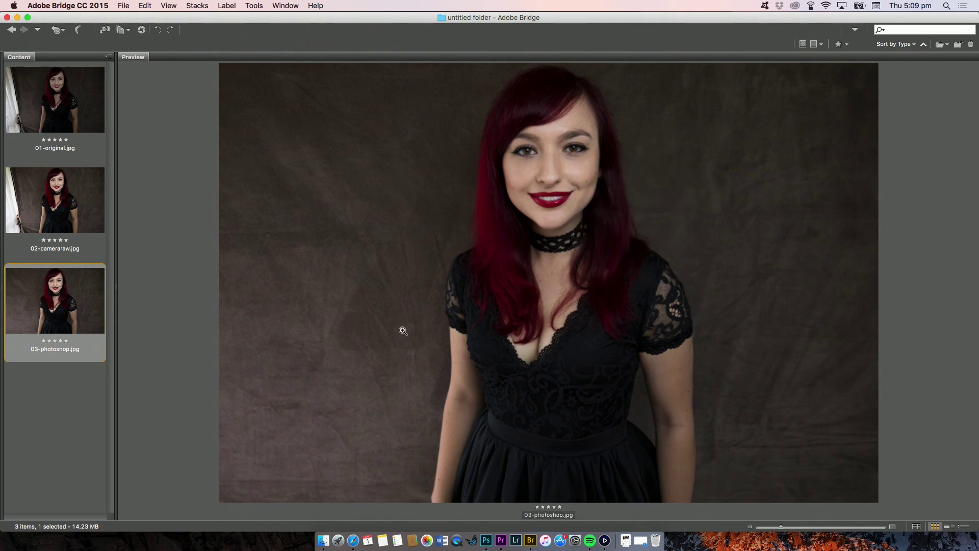
- Alternate between the previews of 02-cameraraw.jpg and 03-photoshop.jpg to compare the background and overall retouching
click(65, 198)
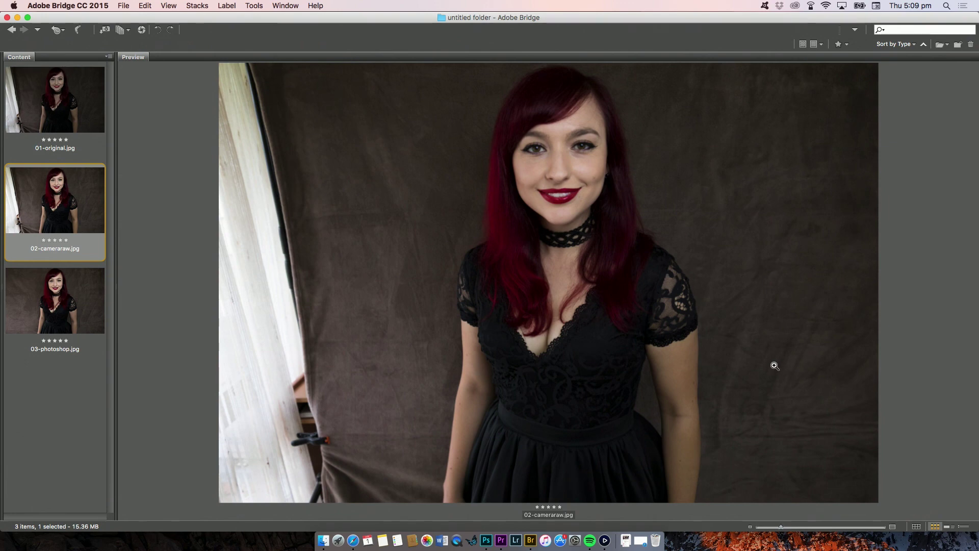
key(Down)
key(Up)
key(Down)
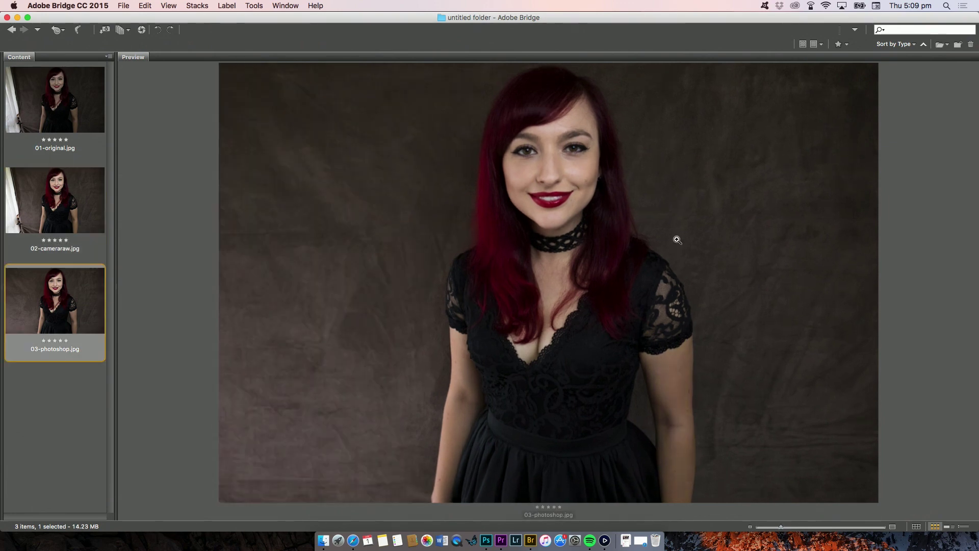
- Magnify the skin below the eye in 02-cameraraw.jpg at 200% and compare the face with 03-photoshop.jpg
key(Up)
click(559, 155)
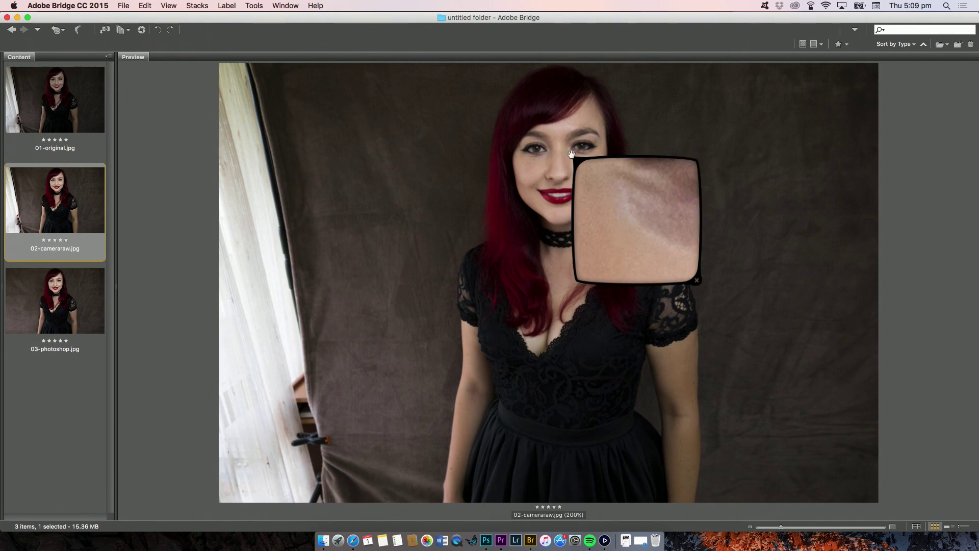
key(Down)
key(Up)
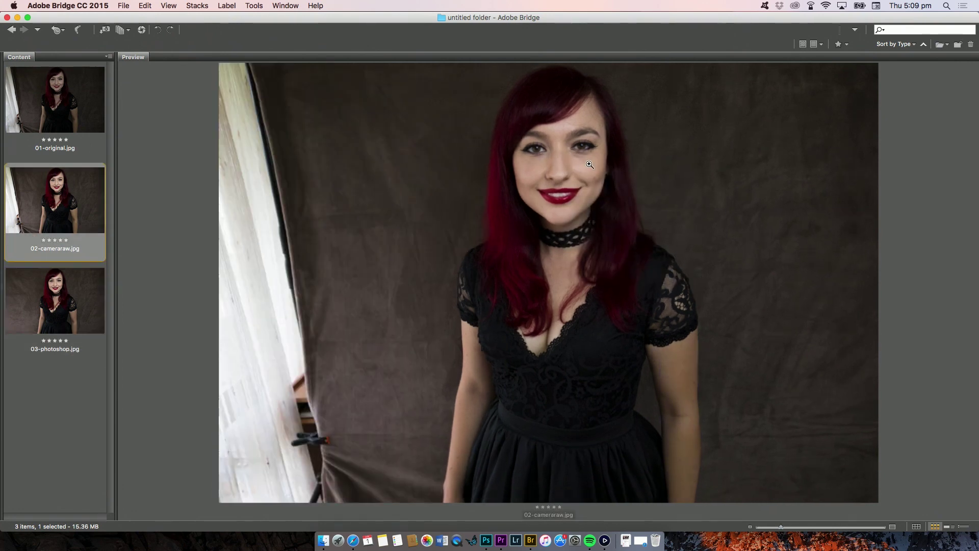
key(Down)
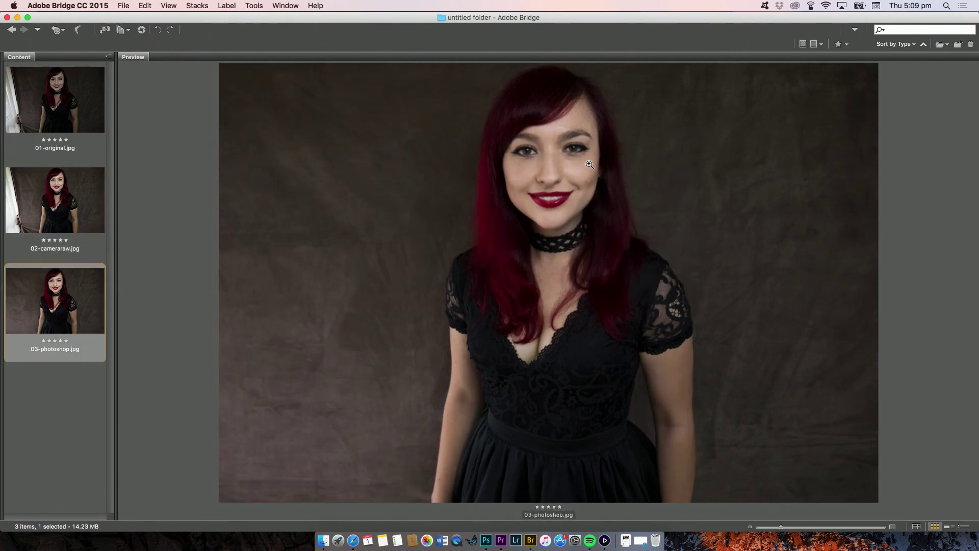